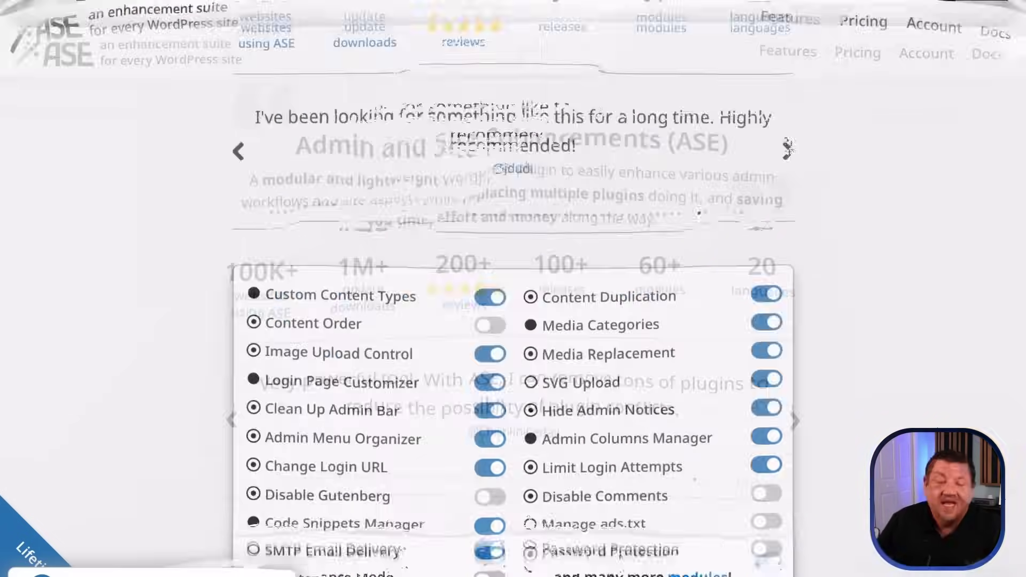
Scroll through the ASE modules on wpase.com and view the Lifetime one-time pricing
{"action": "scroll", "coordinate": [513, 288], "scroll_direction": "down", "scroll_amount": 8}
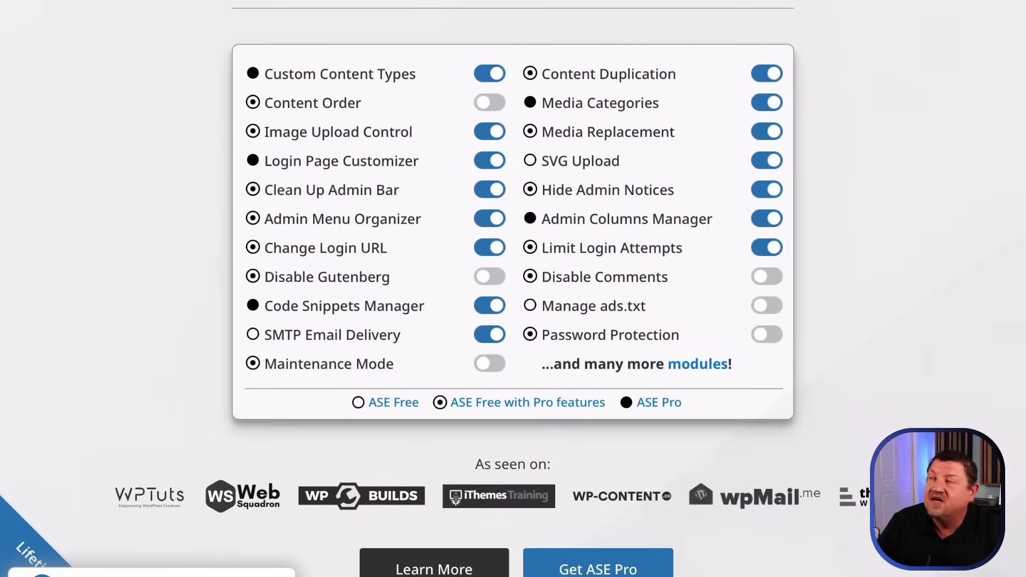
{"action": "scroll", "coordinate": [513, 288], "scroll_direction": "up", "scroll_amount": 1}
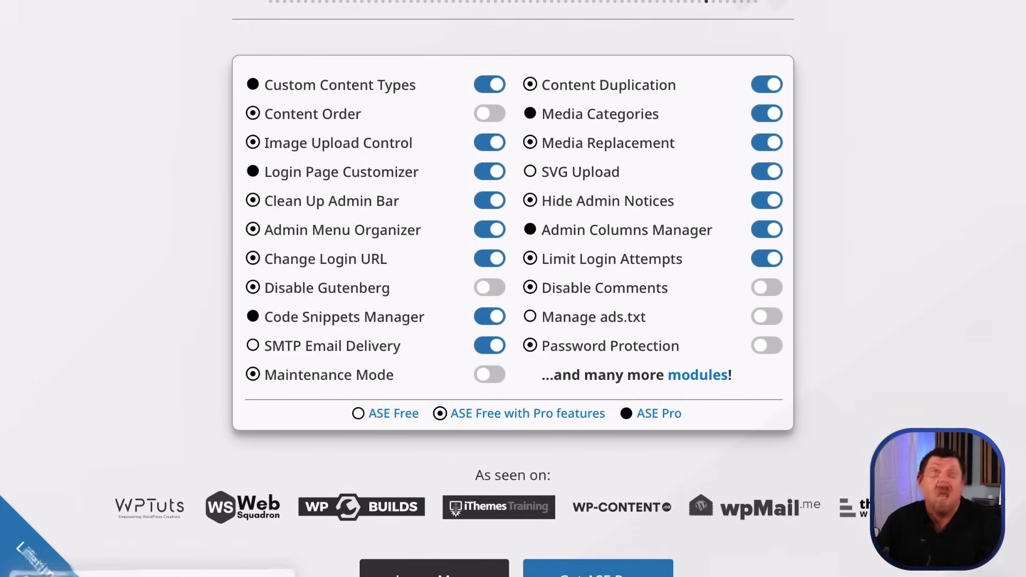
{"action": "scroll", "coordinate": [513, 289], "scroll_direction": "up", "scroll_amount": 9}
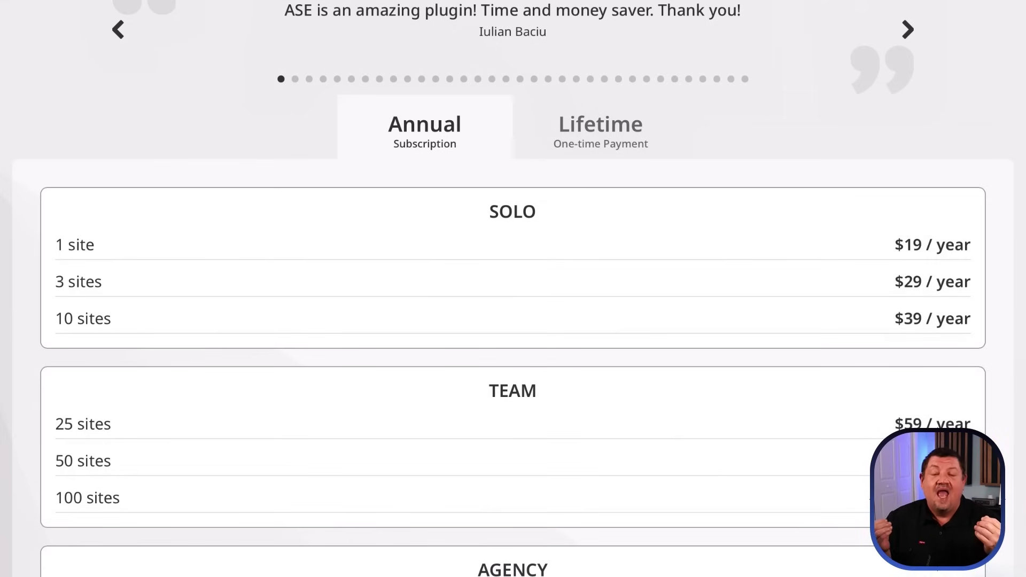
{"action": "left_click", "coordinate": [601, 128]}
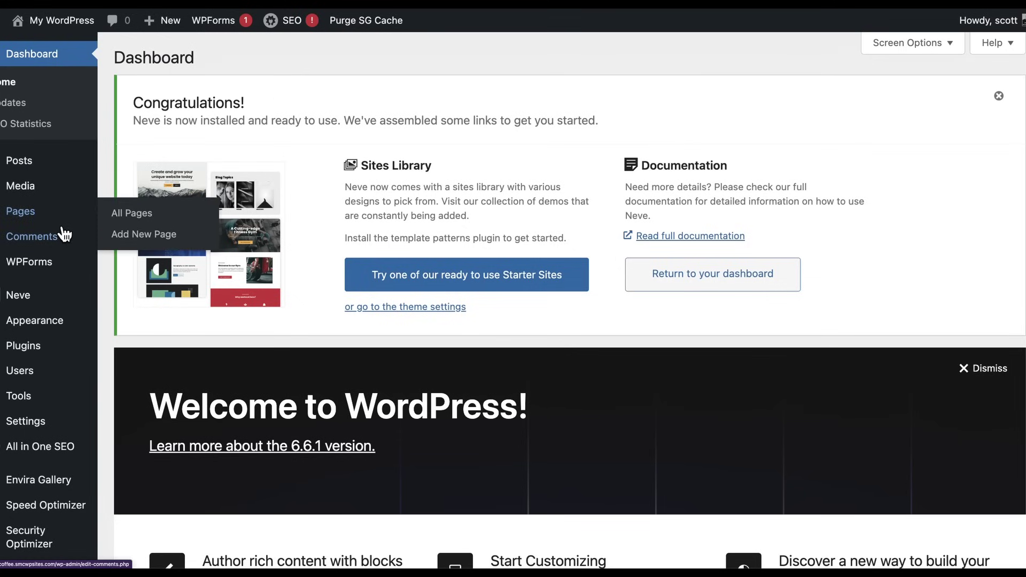
Go to Plugins in the admin sidebar to list the 11 installed plugins
{"action": "mouse_move", "coordinate": [81, 289]}
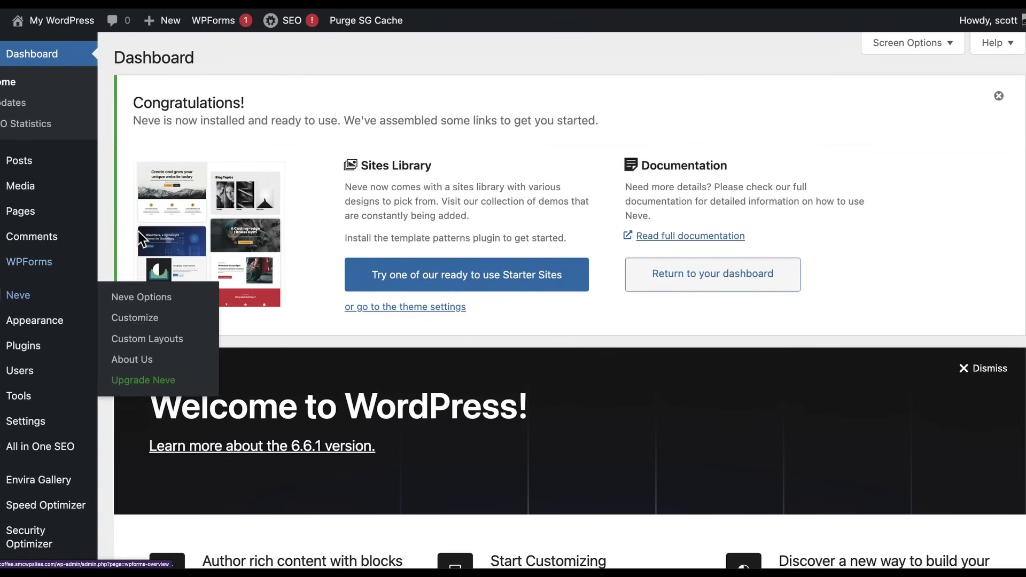
{"action": "scroll", "coordinate": [456, 183], "scroll_direction": "down", "scroll_amount": 3}
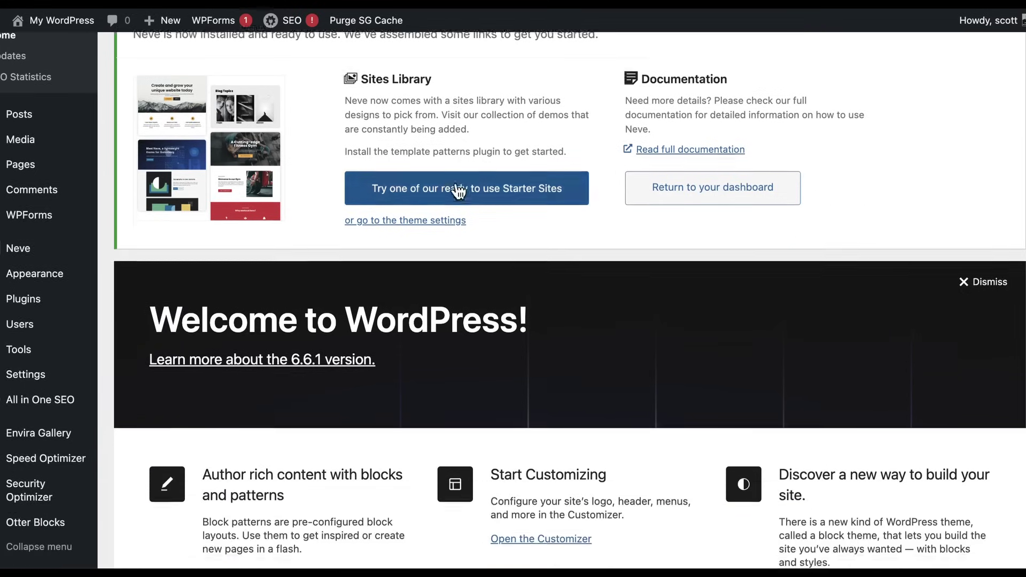
{"action": "scroll", "coordinate": [457, 187], "scroll_direction": "down", "scroll_amount": 10}
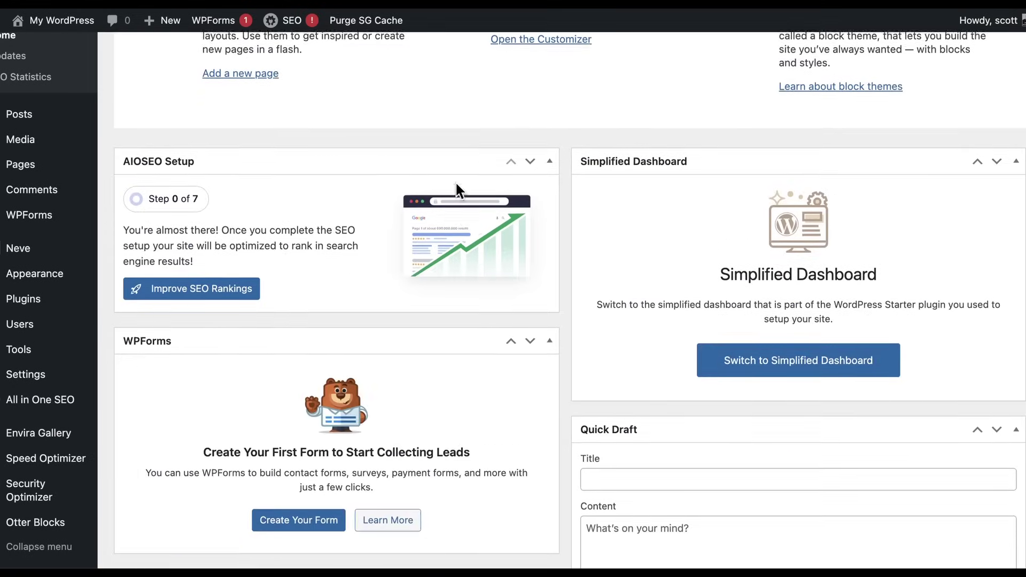
{"action": "scroll", "coordinate": [457, 187], "scroll_direction": "down", "scroll_amount": 10}
{"action": "scroll", "coordinate": [455, 181], "scroll_direction": "up", "scroll_amount": 15}
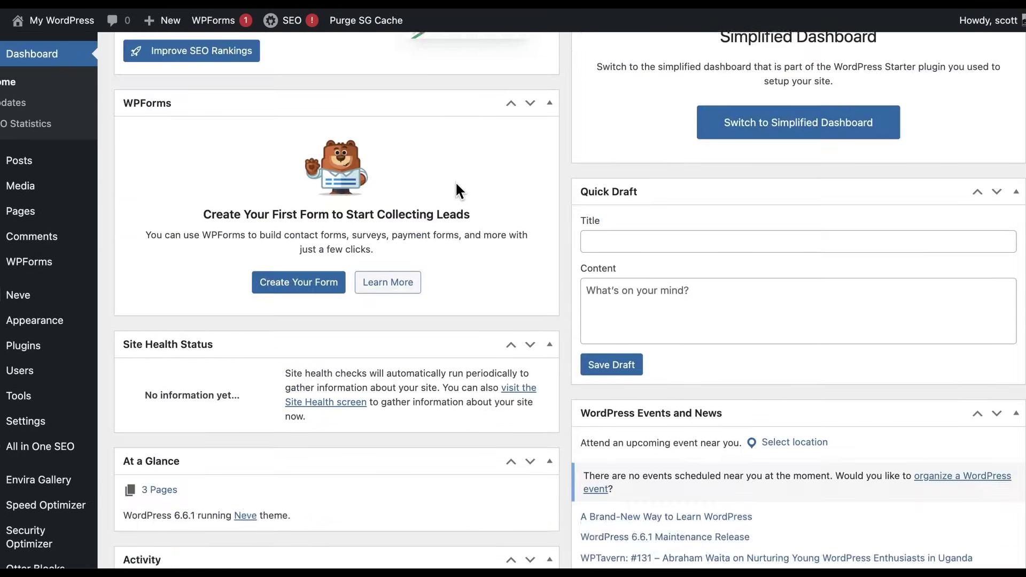
{"action": "scroll", "coordinate": [455, 181], "scroll_direction": "up", "scroll_amount": 7}
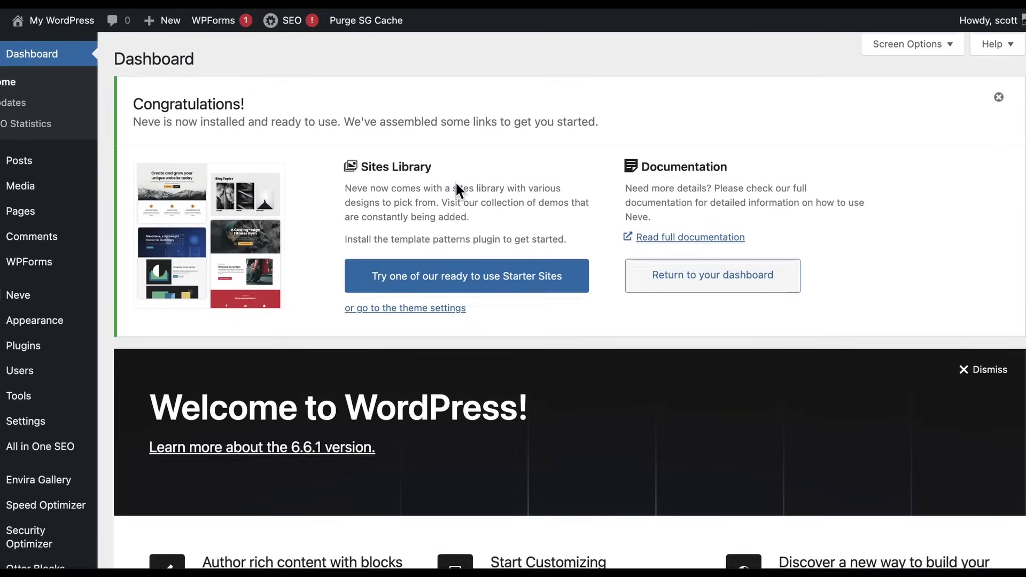
{"action": "mouse_move", "coordinate": [33, 196]}
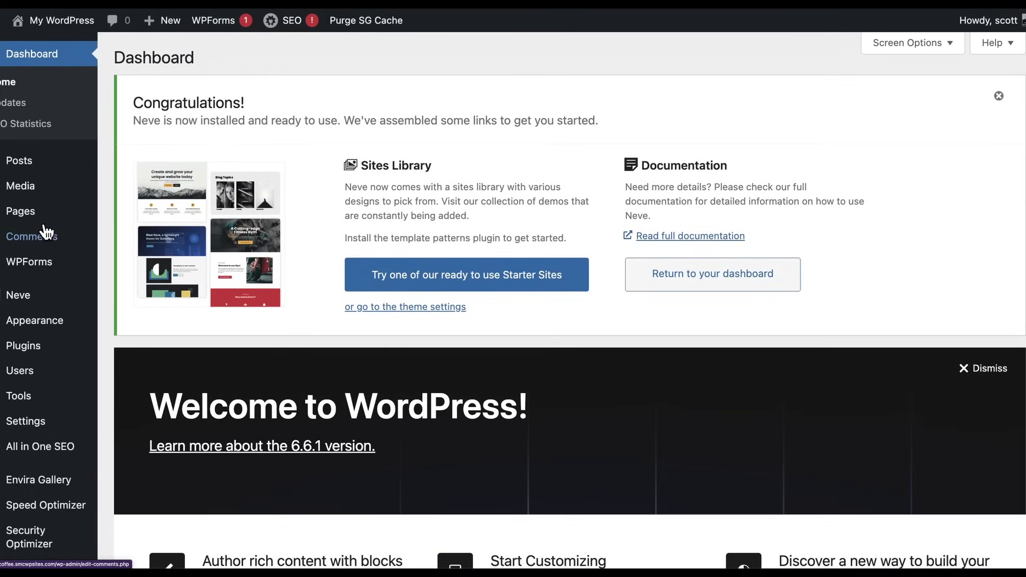
{"action": "mouse_move", "coordinate": [35, 349]}
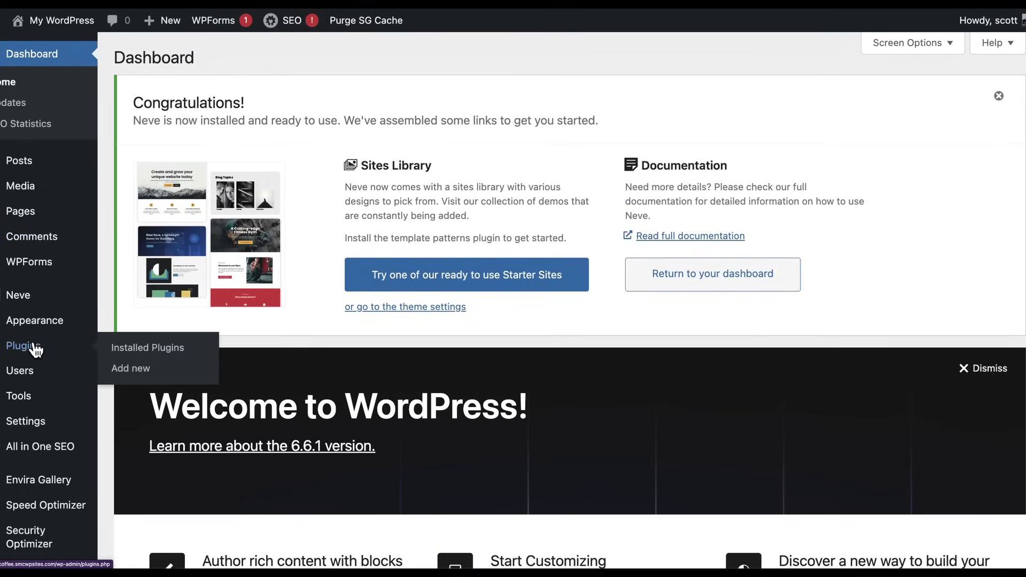
{"action": "left_click", "coordinate": [36, 350]}
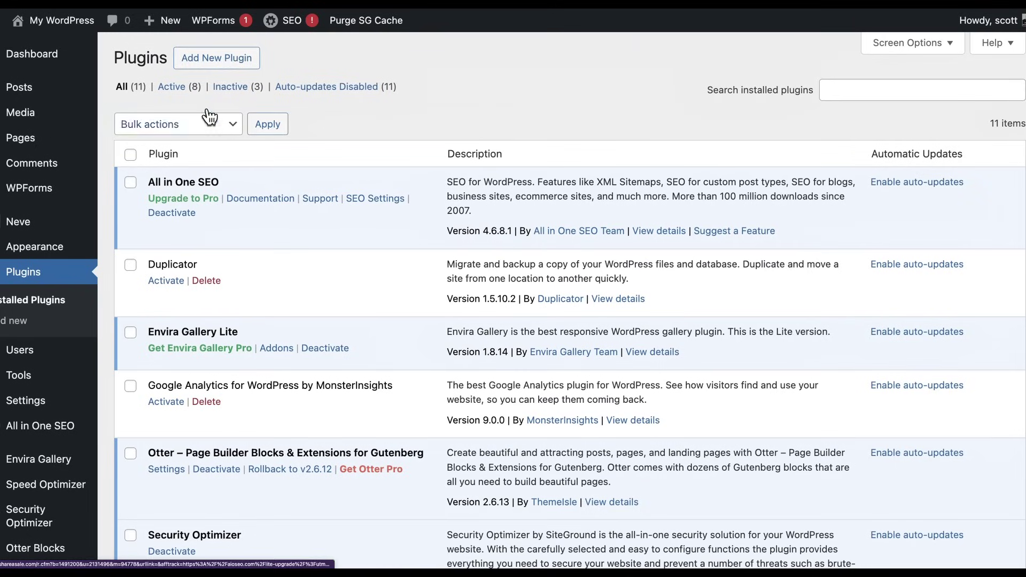
Search 'admin ase', then install and activate Admin and Site Enhancements 7.2.1
{"action": "left_click", "coordinate": [224, 63]}
{"action": "left_click", "coordinate": [760, 100]}
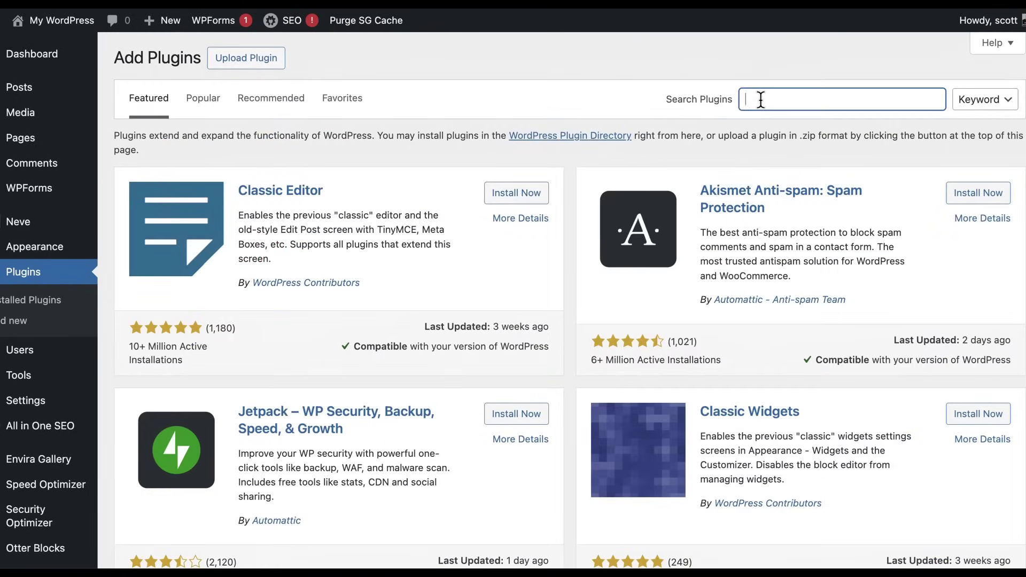
{"action": "type", "text": "admin ase"}
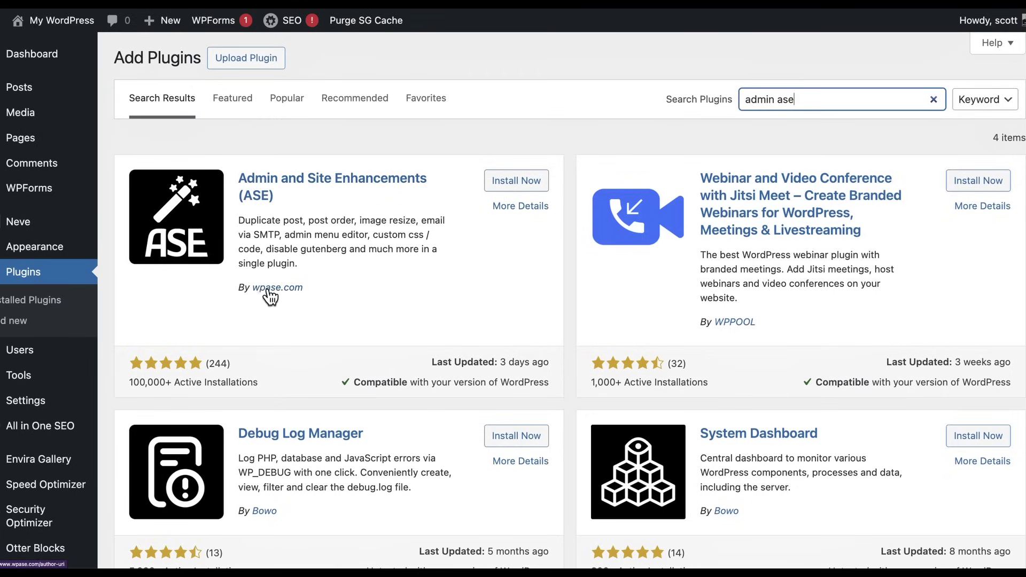
{"action": "left_click", "coordinate": [514, 180]}
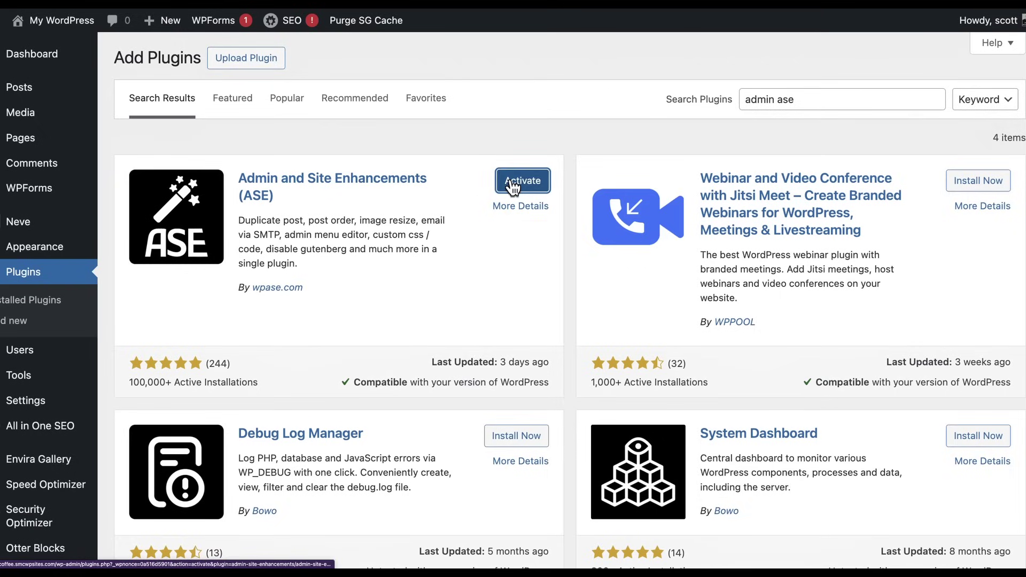
{"action": "left_click", "coordinate": [513, 186]}
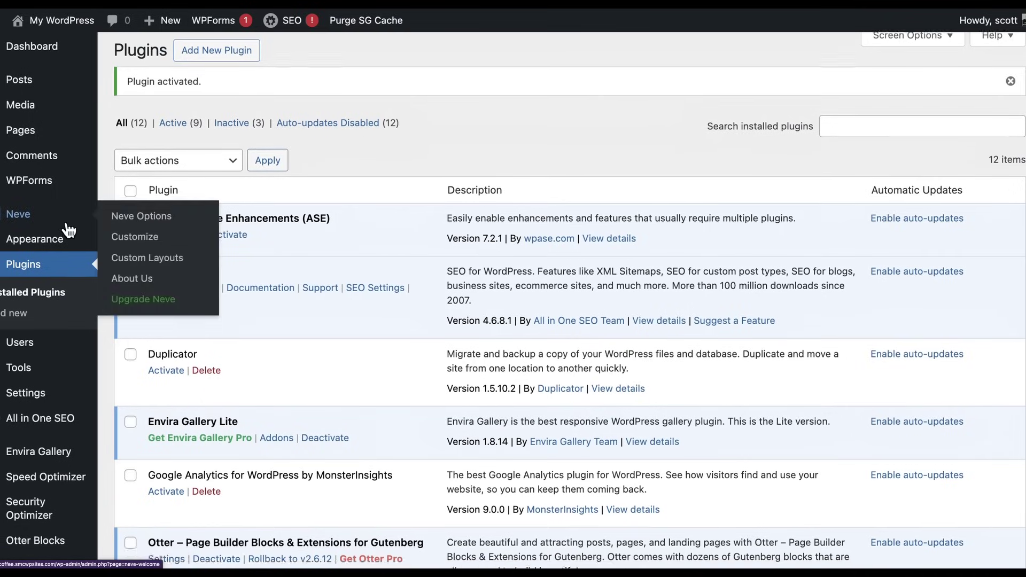
Go to the ASE Enhancements page under Tools
{"action": "scroll", "coordinate": [67, 229], "scroll_direction": "down", "scroll_amount": 3}
{"action": "mouse_move", "coordinate": [68, 230]}
{"action": "mouse_move", "coordinate": [19, 355]}
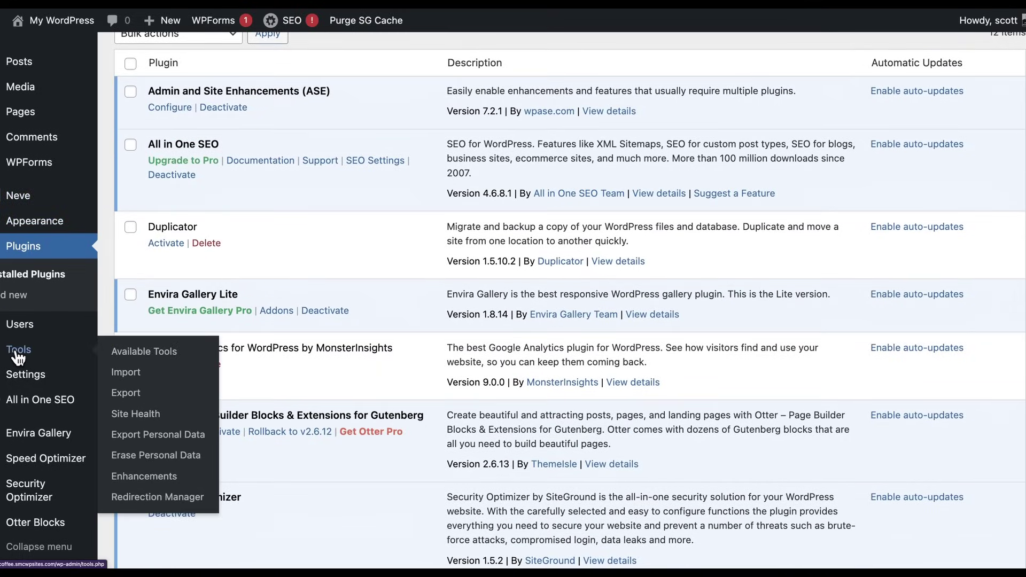
{"action": "left_click", "coordinate": [153, 476]}
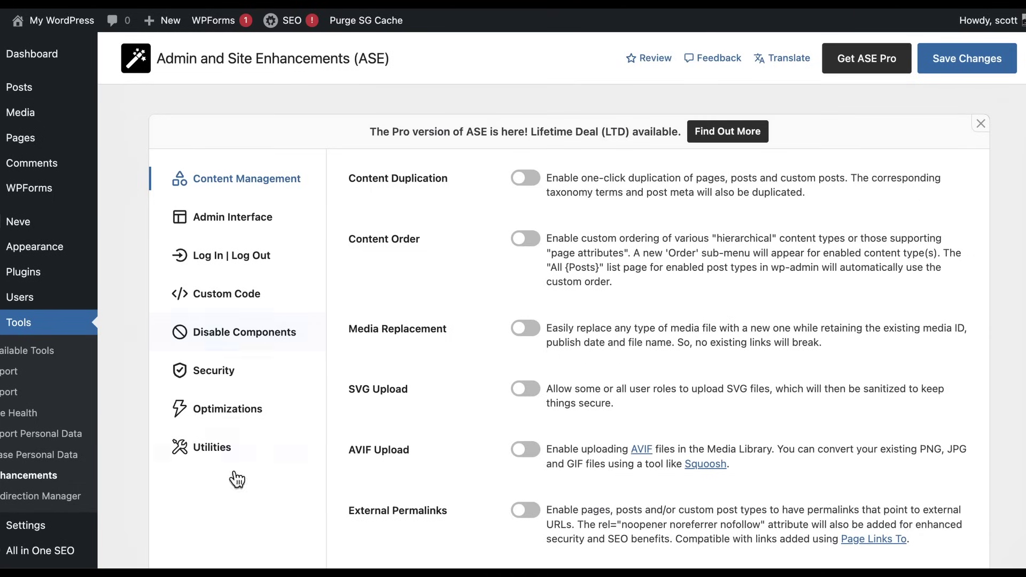
Browse each ASE section from Admin Interface to Utilities, finishing on Content Management
{"action": "left_click", "coordinate": [245, 219]}
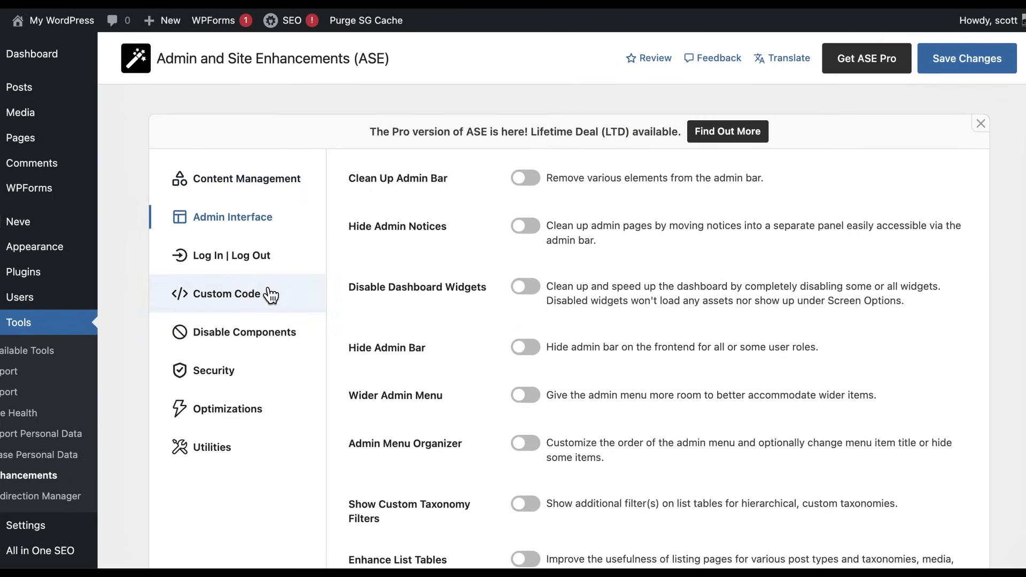
{"action": "left_click", "coordinate": [239, 255]}
{"action": "left_click", "coordinate": [242, 301]}
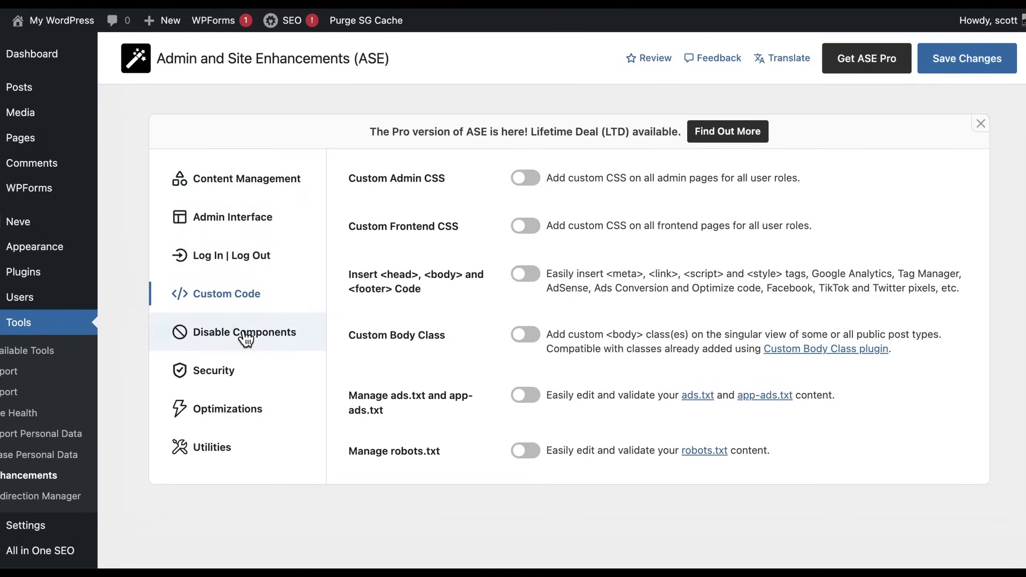
{"action": "left_click", "coordinate": [245, 337]}
{"action": "left_click", "coordinate": [238, 374]}
{"action": "left_click", "coordinate": [238, 411]}
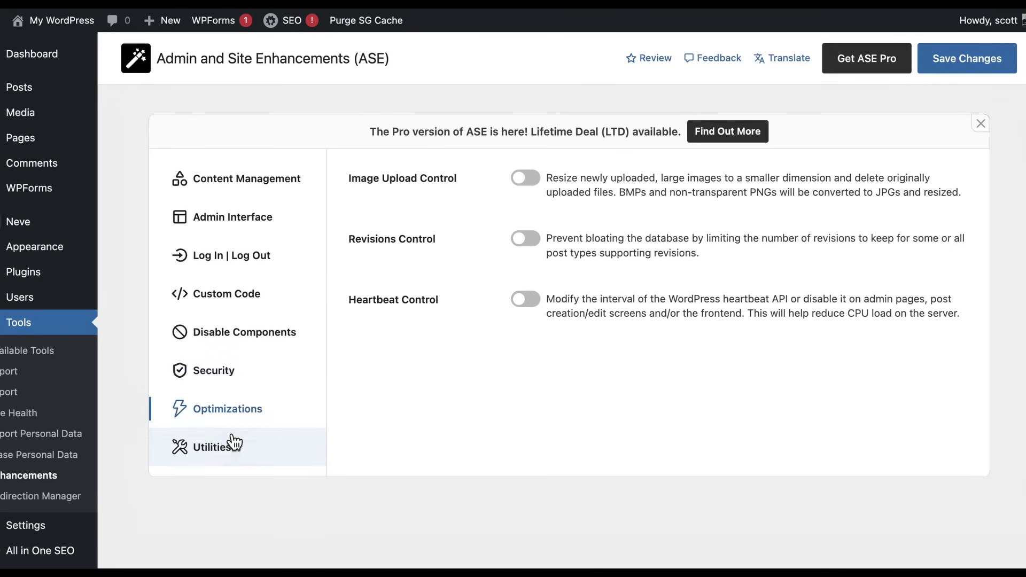
{"action": "left_click", "coordinate": [241, 455]}
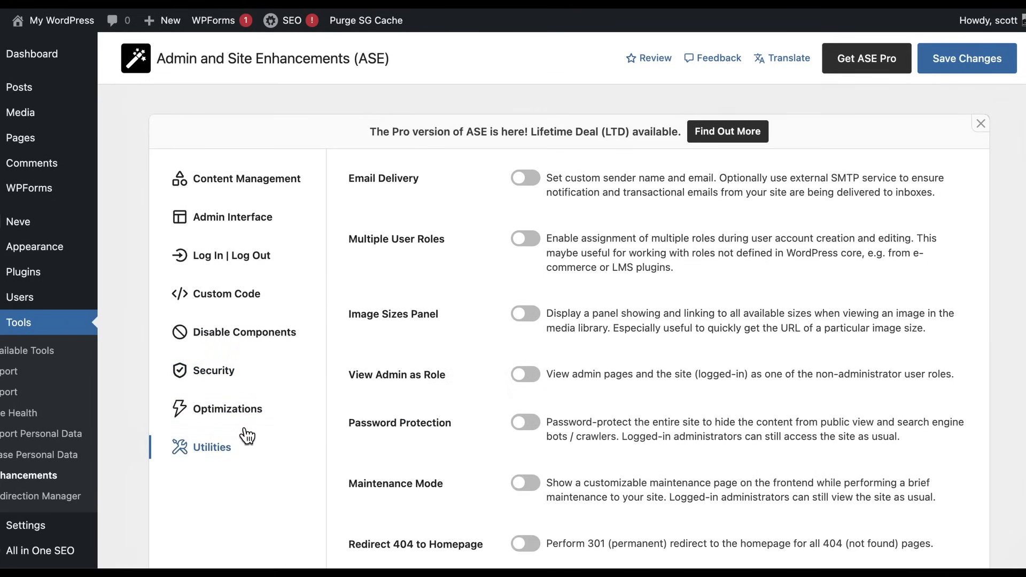
{"action": "left_click", "coordinate": [259, 191]}
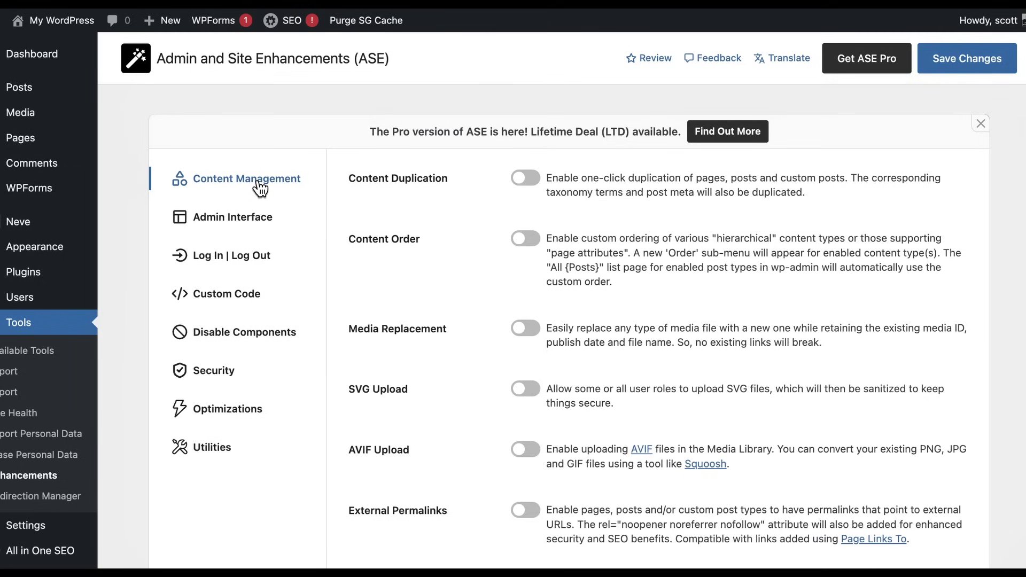
Enable Content Duplication, Content Order applied to Pages, and Media Replacement
{"action": "left_click", "coordinate": [525, 178]}
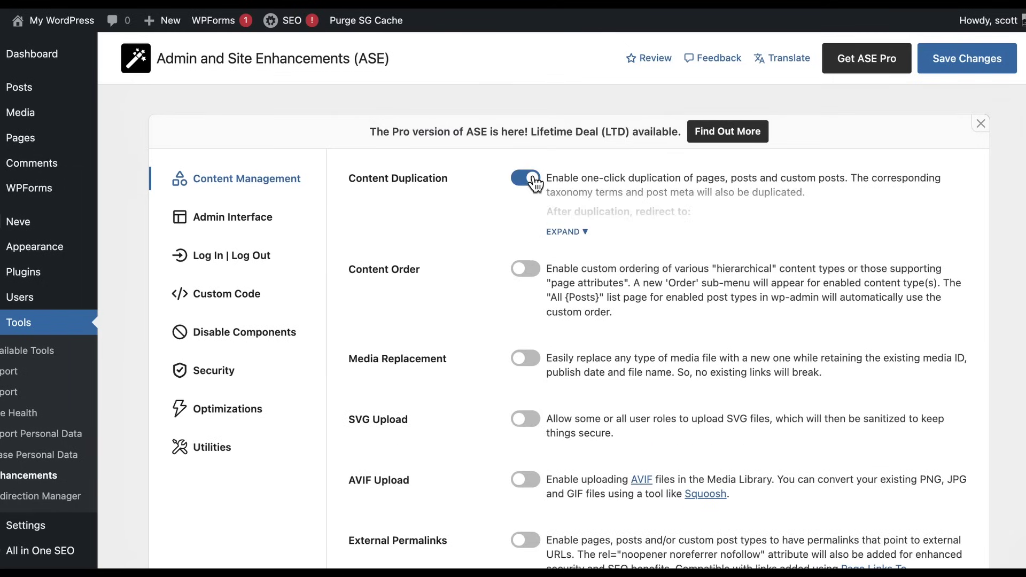
{"action": "left_click", "coordinate": [584, 232]}
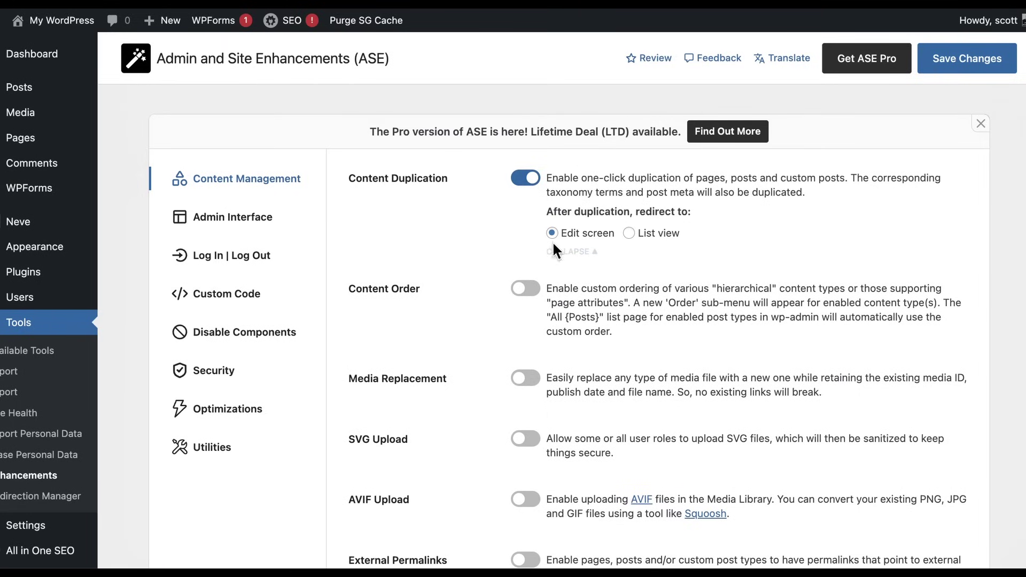
{"action": "left_click", "coordinate": [521, 291]}
{"action": "scroll", "coordinate": [523, 268], "scroll_direction": "down", "scroll_amount": 1}
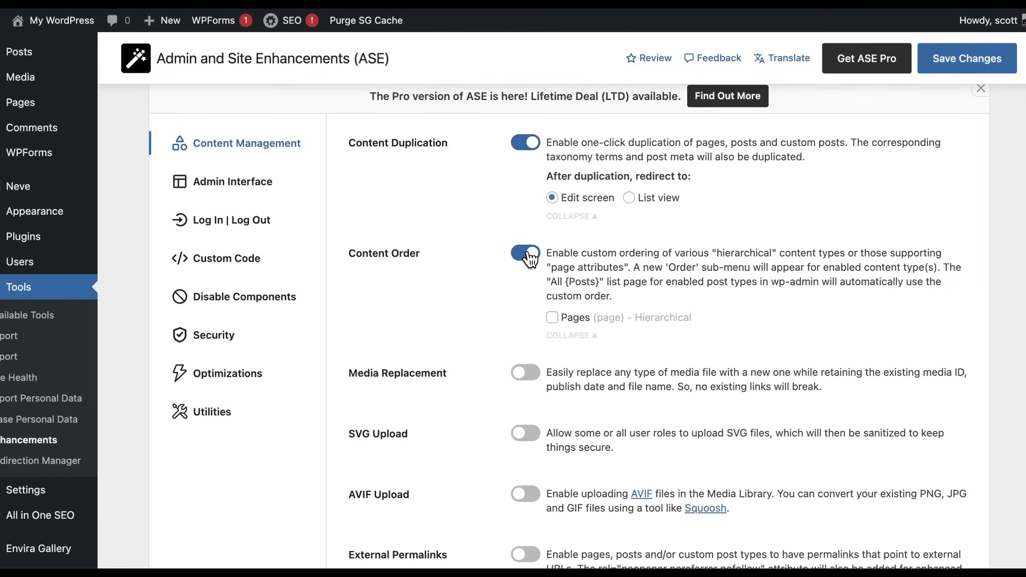
{"action": "left_click", "coordinate": [553, 319]}
{"action": "scroll", "coordinate": [569, 304], "scroll_direction": "down", "scroll_amount": 1}
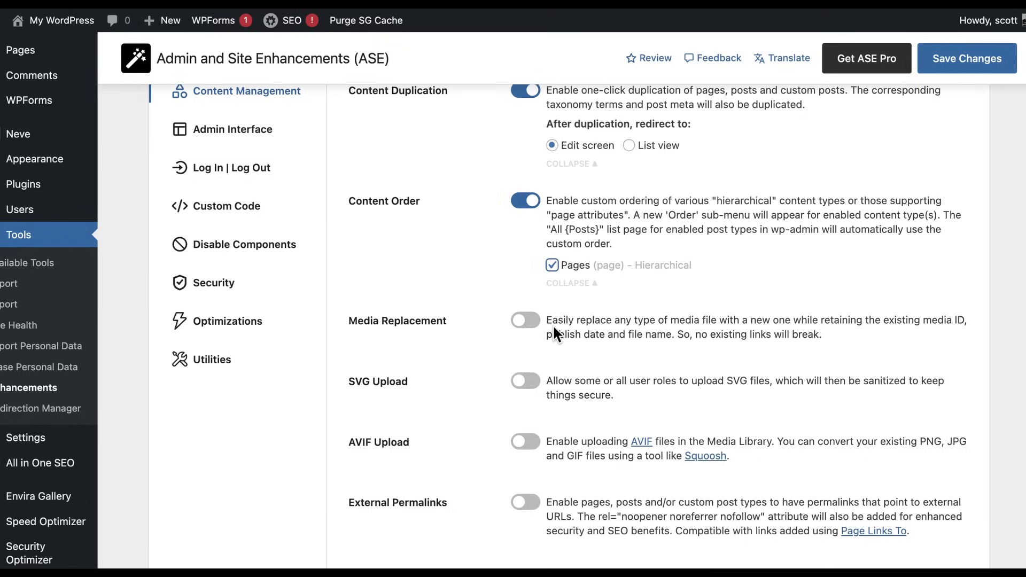
{"action": "left_click", "coordinate": [529, 322]}
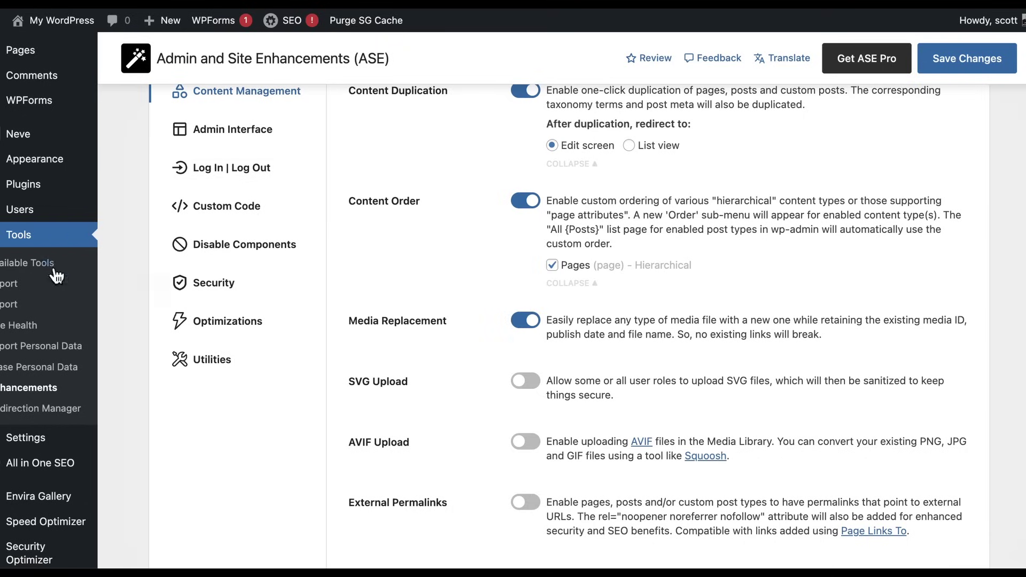
{"action": "scroll", "coordinate": [44, 265], "scroll_direction": "up", "scroll_amount": 2}
Try replacing the 08-min image from the list-view Media Library, cancel, then go to Posts
{"action": "mouse_move", "coordinate": [46, 267]}
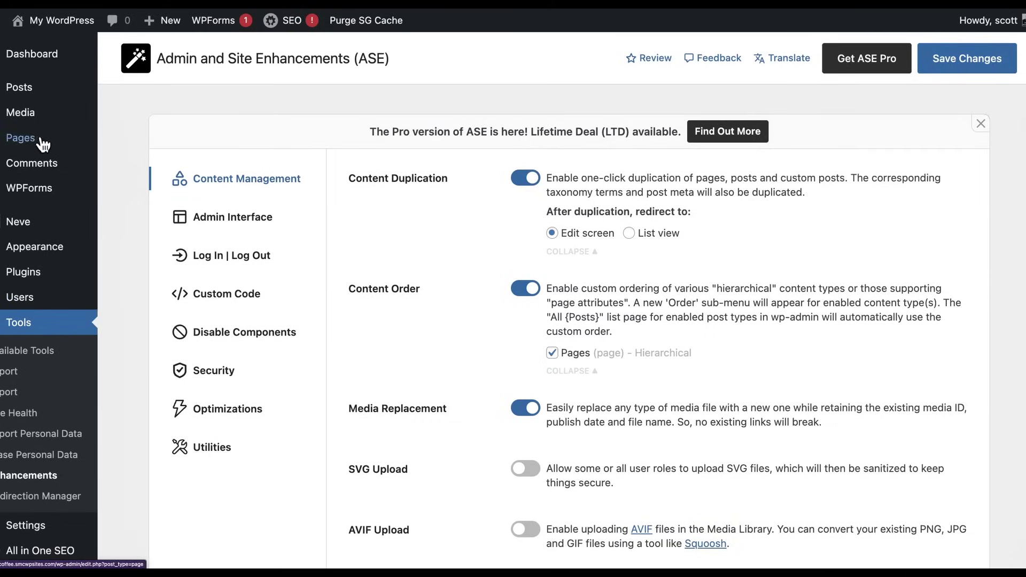
{"action": "mouse_move", "coordinate": [18, 114]}
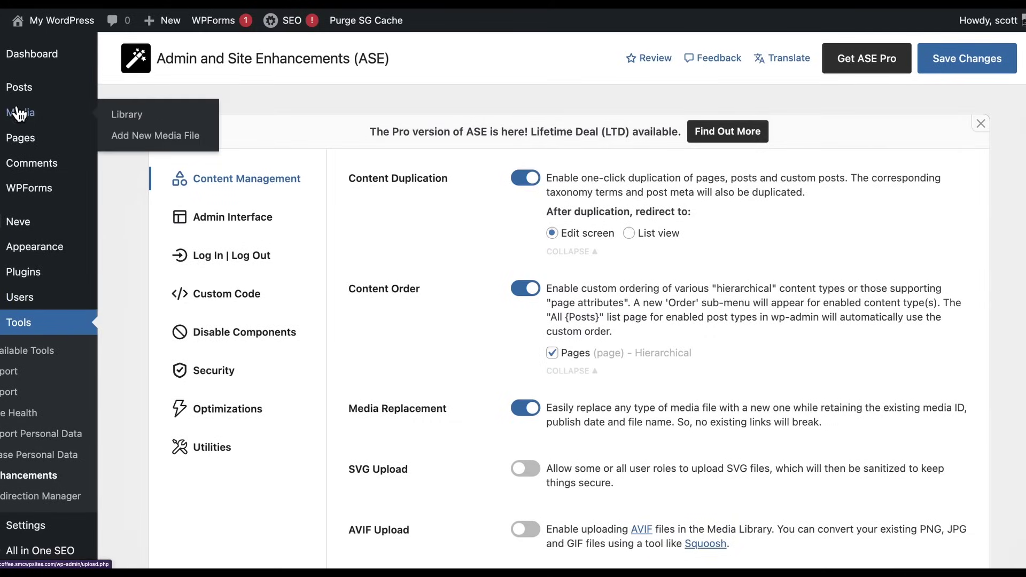
{"action": "left_click", "coordinate": [133, 123]}
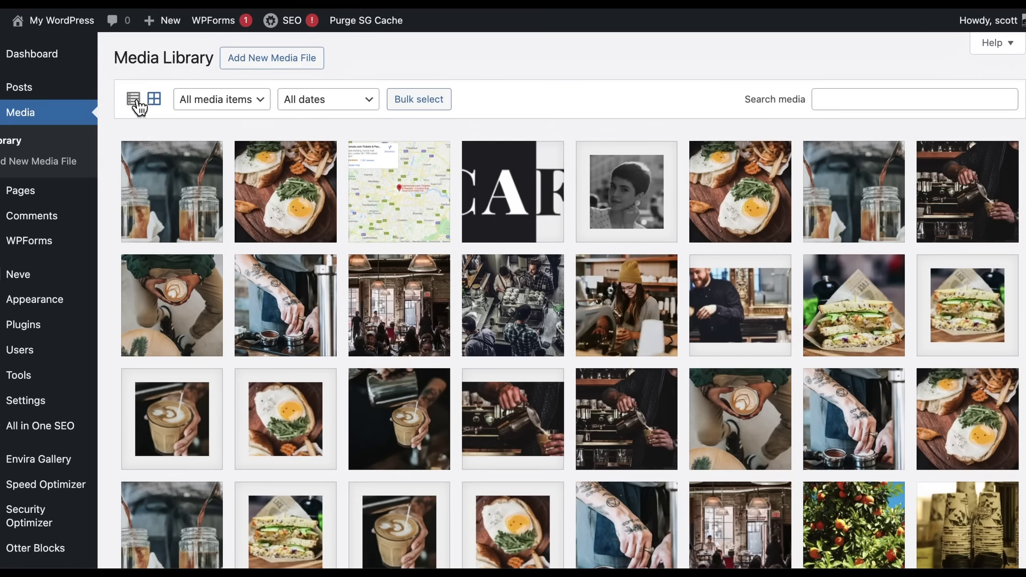
{"action": "left_click", "coordinate": [133, 101]}
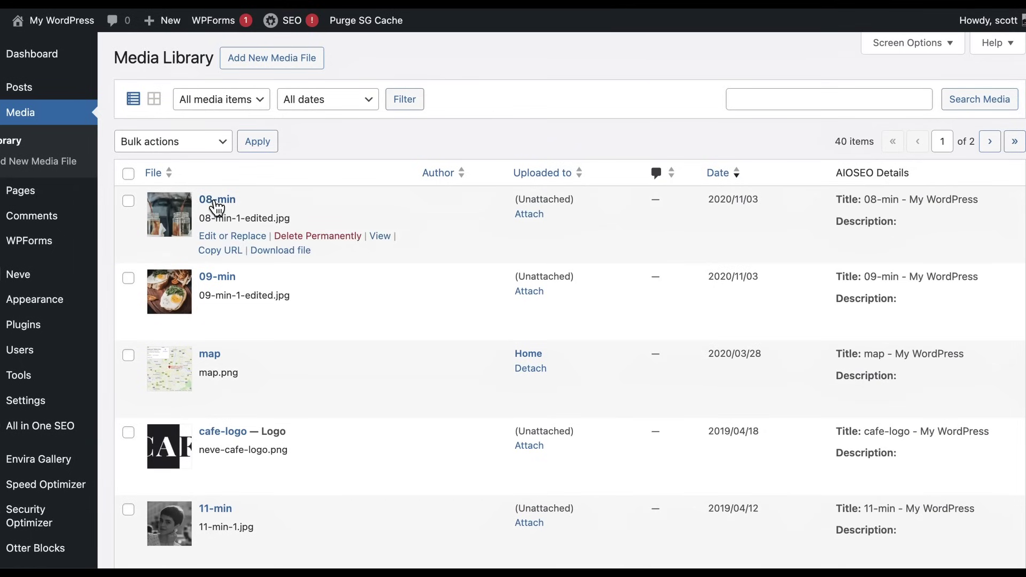
{"action": "left_click", "coordinate": [211, 237]}
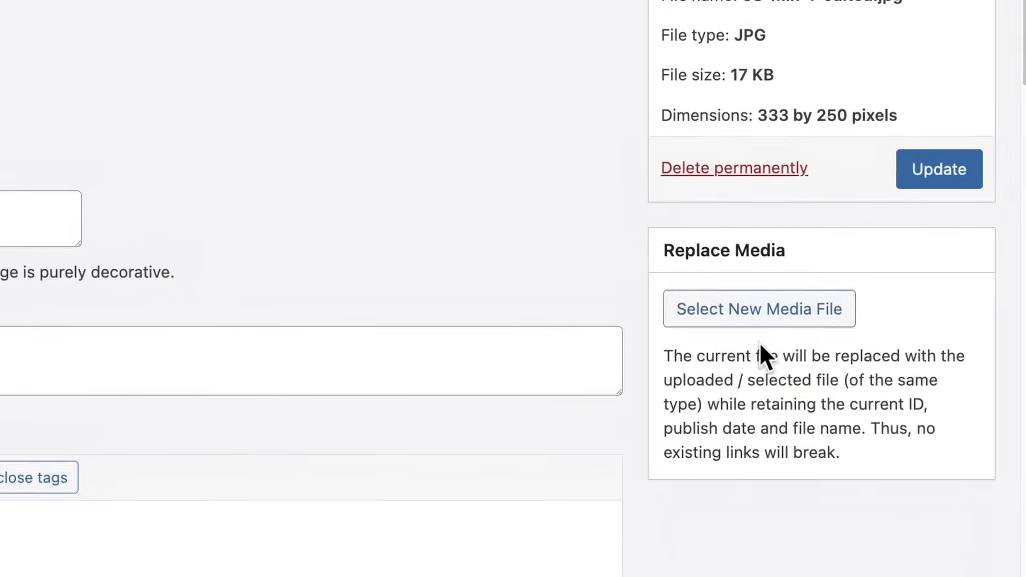
{"action": "left_click", "coordinate": [679, 294]}
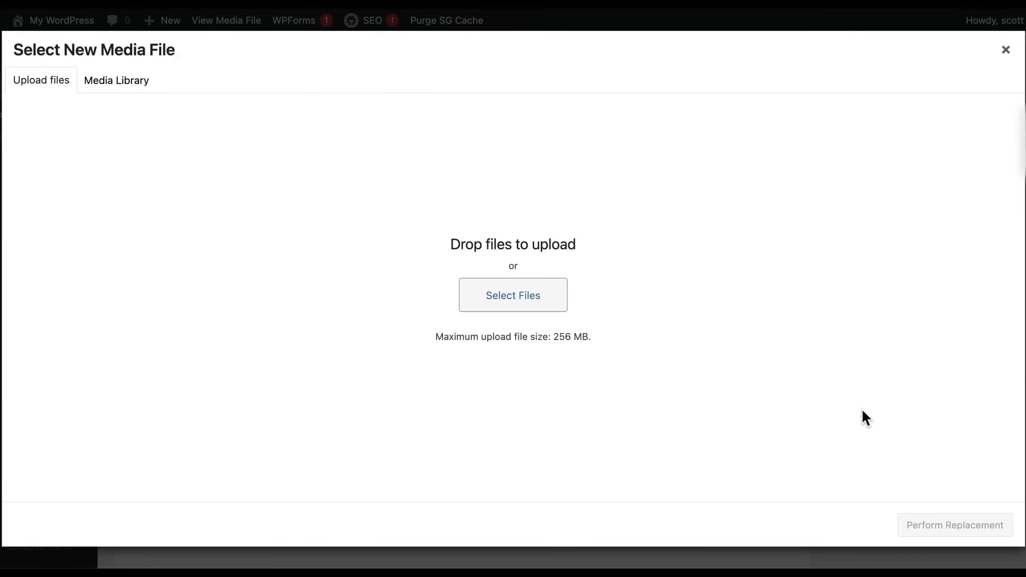
{"action": "left_click", "coordinate": [1005, 50]}
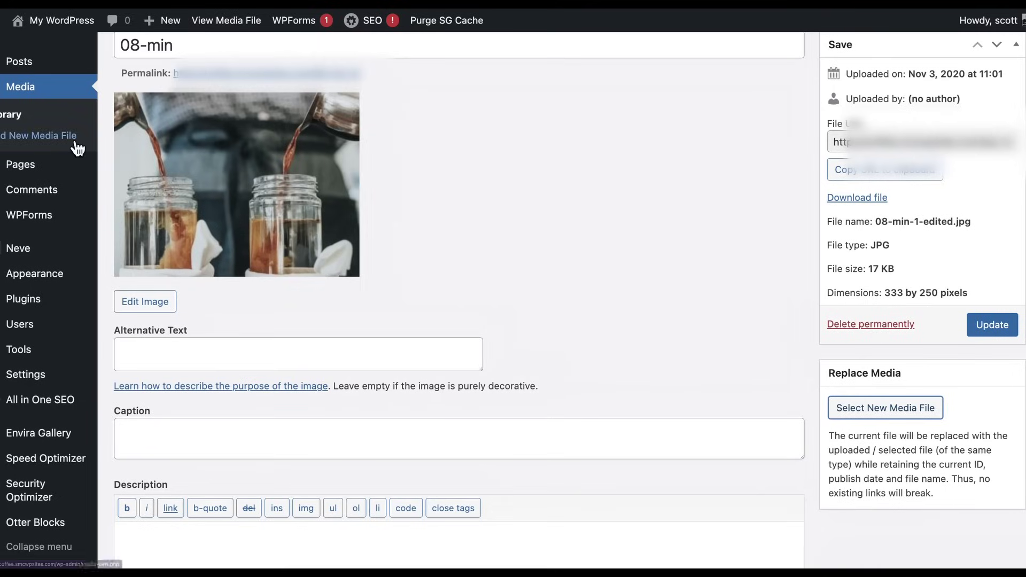
{"action": "left_click", "coordinate": [35, 64]}
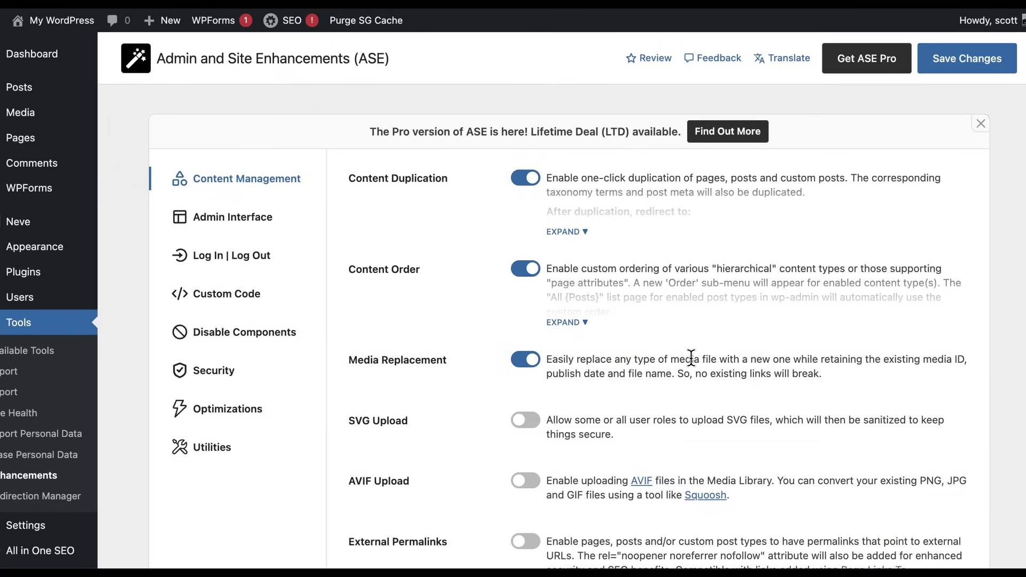
Enable Open All External Links in New Tab and Auto-Publish Posts with Missed Schedule
{"action": "scroll", "coordinate": [691, 357], "scroll_direction": "down", "scroll_amount": 5}
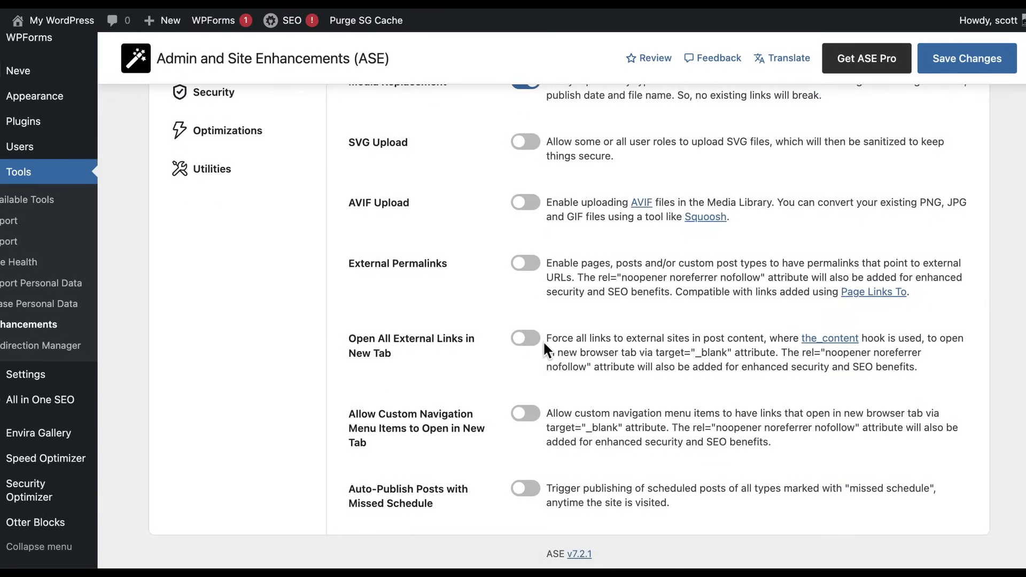
{"action": "left_click", "coordinate": [530, 339]}
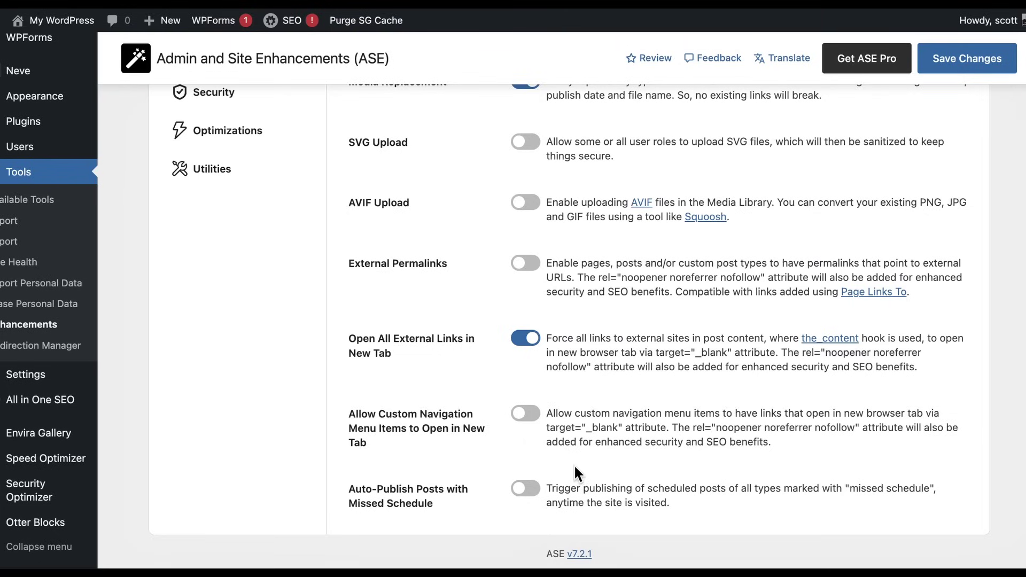
{"action": "left_click", "coordinate": [536, 497]}
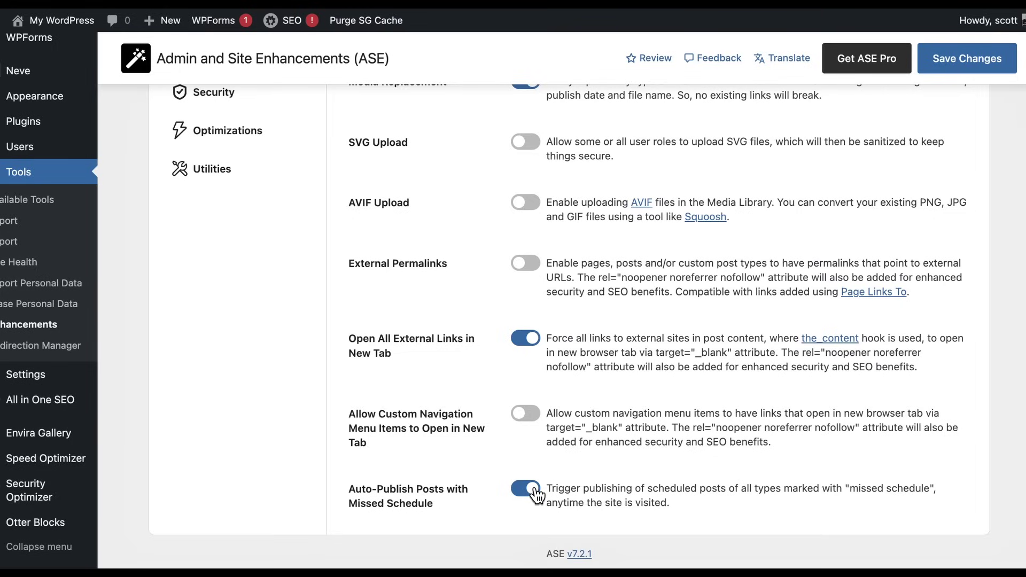
{"action": "scroll", "coordinate": [474, 456], "scroll_direction": "up", "scroll_amount": 5}
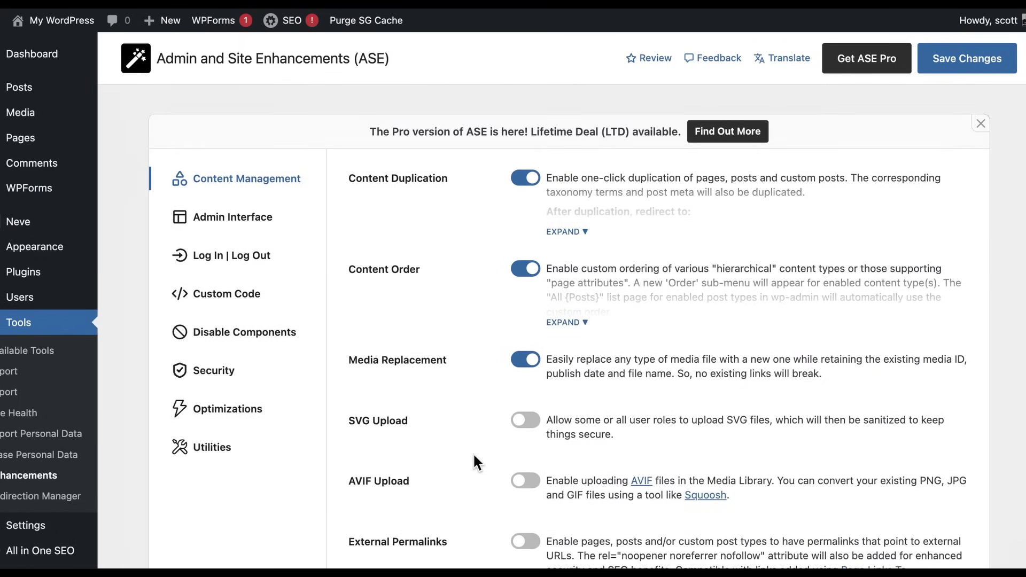
{"action": "left_click", "coordinate": [286, 223]}
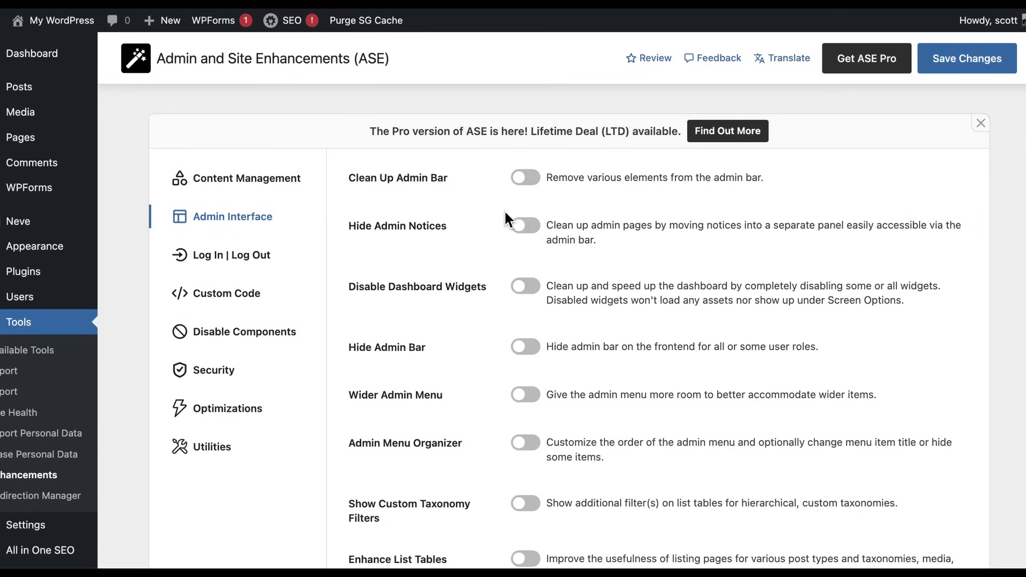
Enable Clean Up Admin Bar removing the logo, comments counter and Howdy greeting, and save
{"action": "left_click", "coordinate": [522, 178]}
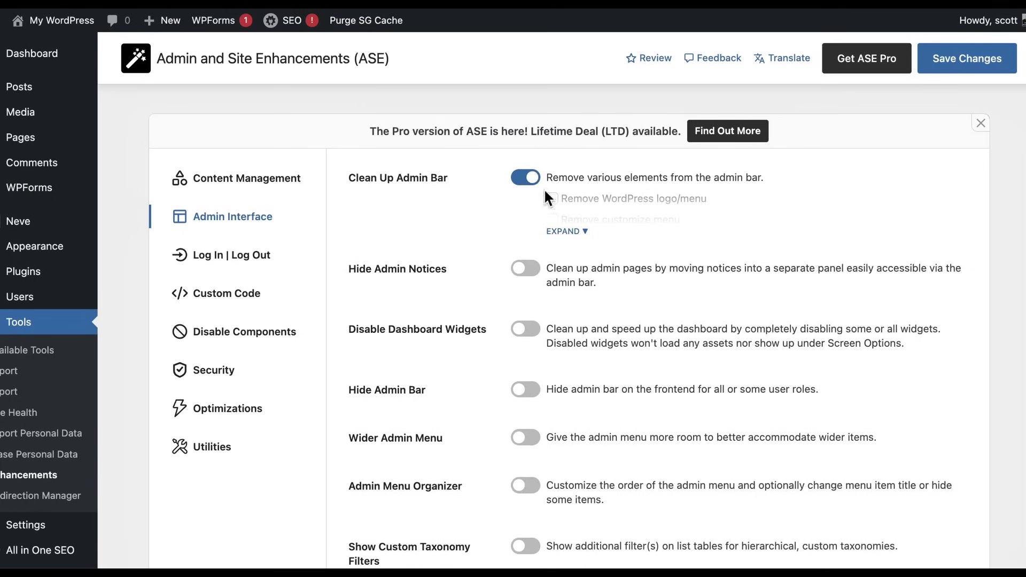
{"action": "left_click", "coordinate": [567, 231]}
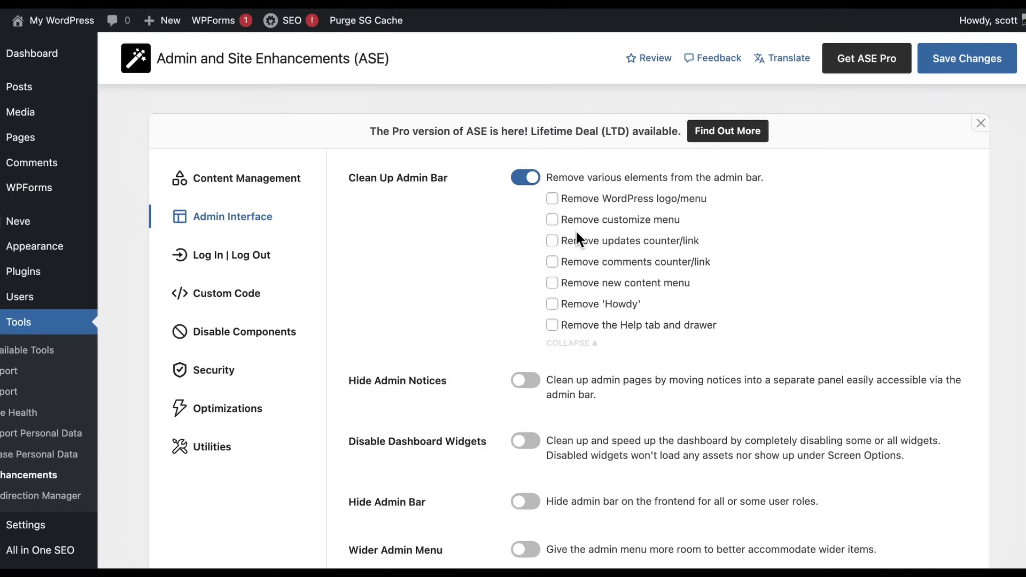
{"action": "mouse_move", "coordinate": [18, 21]}
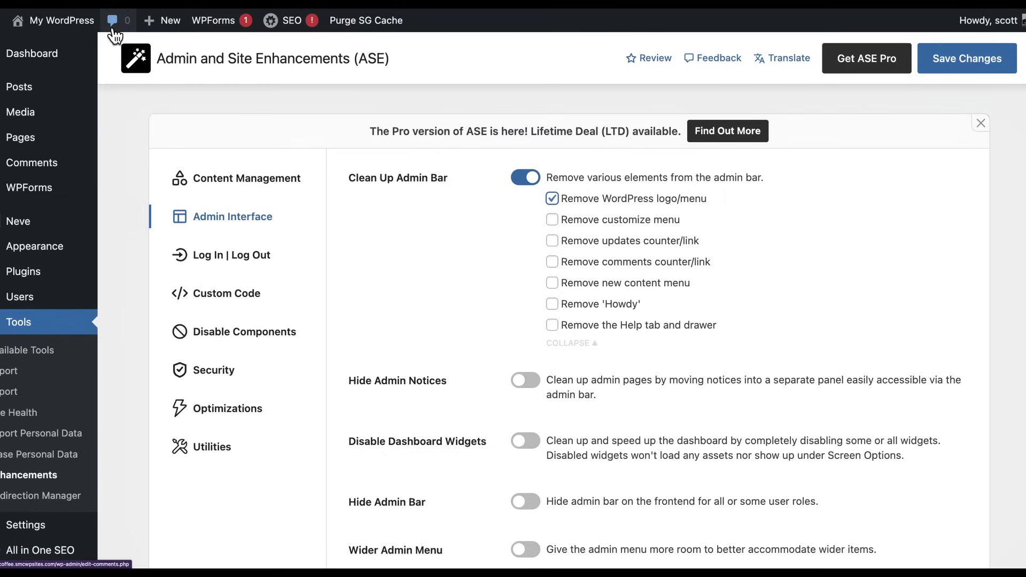
{"action": "left_click", "coordinate": [553, 262]}
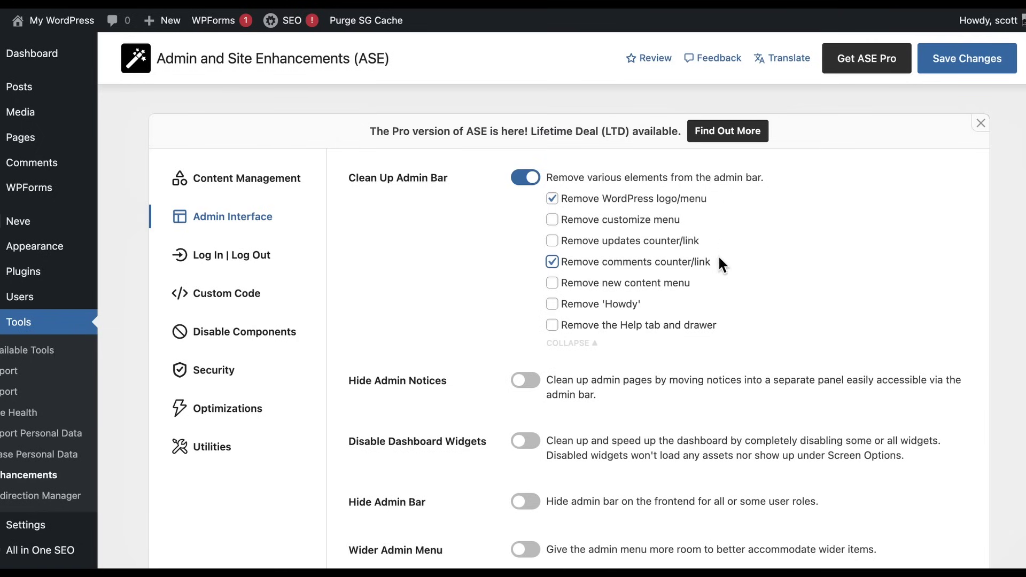
{"action": "left_click", "coordinate": [552, 304]}
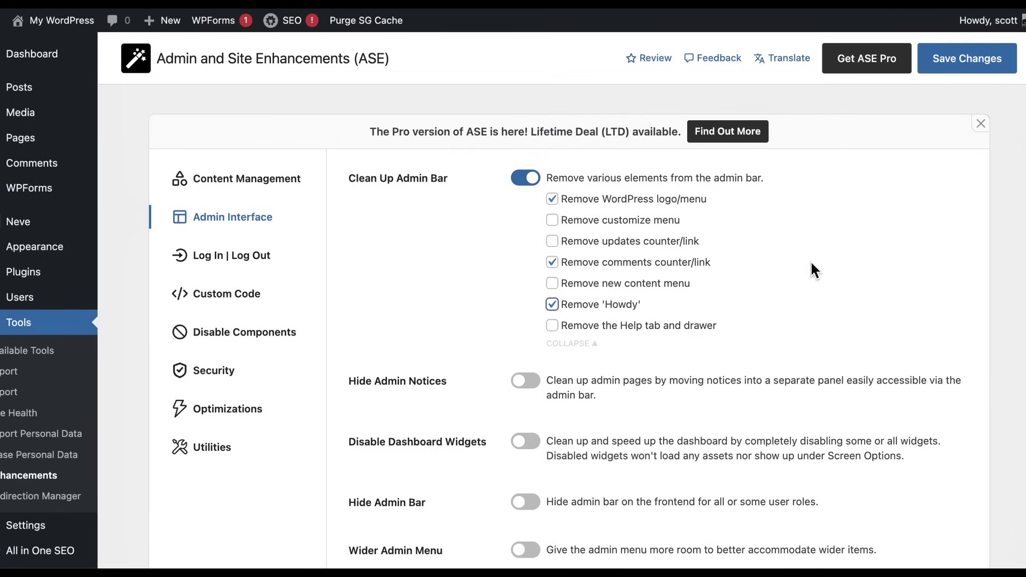
{"action": "left_click", "coordinate": [950, 58]}
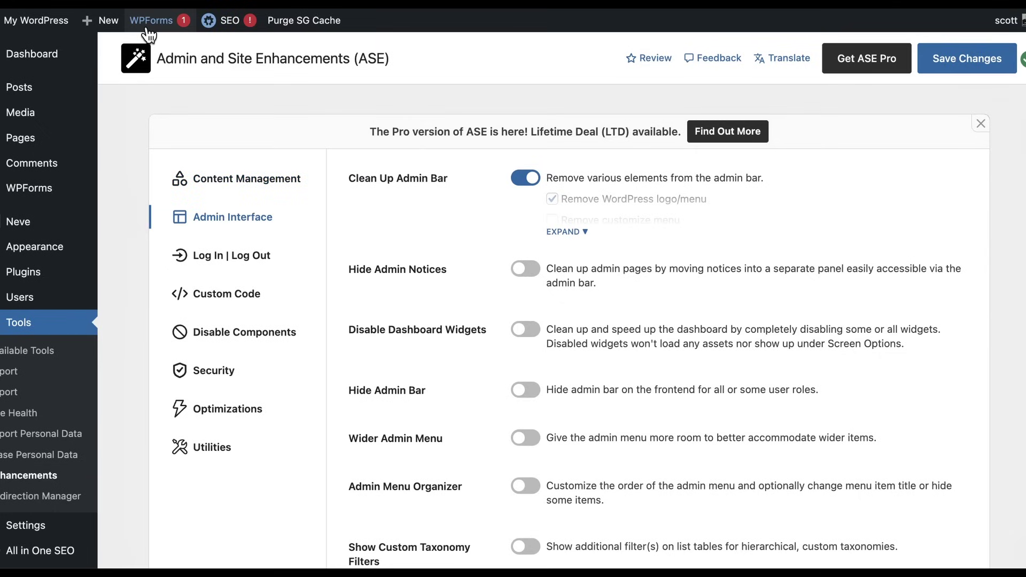
Switch on Hide Admin Notices and Disable Dashboard Widgets
{"action": "left_click", "coordinate": [584, 233]}
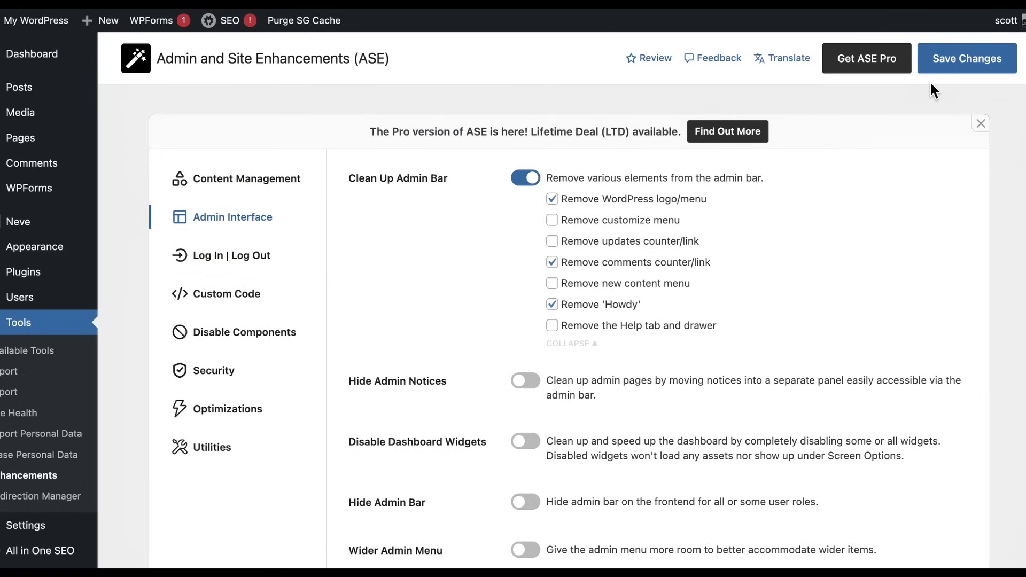
{"action": "scroll", "coordinate": [497, 298], "scroll_direction": "down", "scroll_amount": 3}
{"action": "left_click", "coordinate": [529, 320]}
{"action": "scroll", "coordinate": [559, 315], "scroll_direction": "down", "scroll_amount": 1}
{"action": "left_click", "coordinate": [529, 280]}
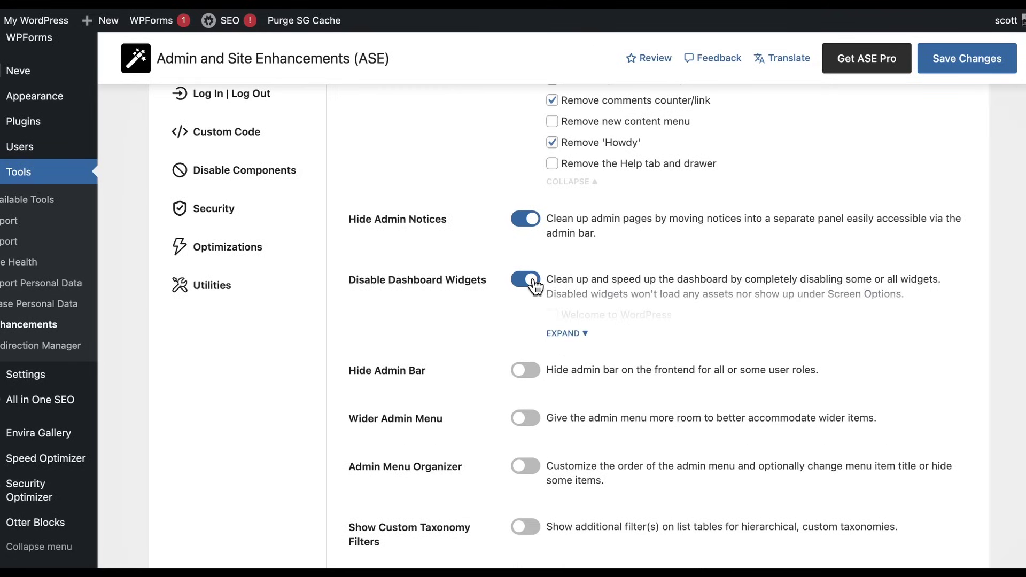
{"action": "scroll", "coordinate": [46, 143], "scroll_direction": "up", "scroll_amount": 4}
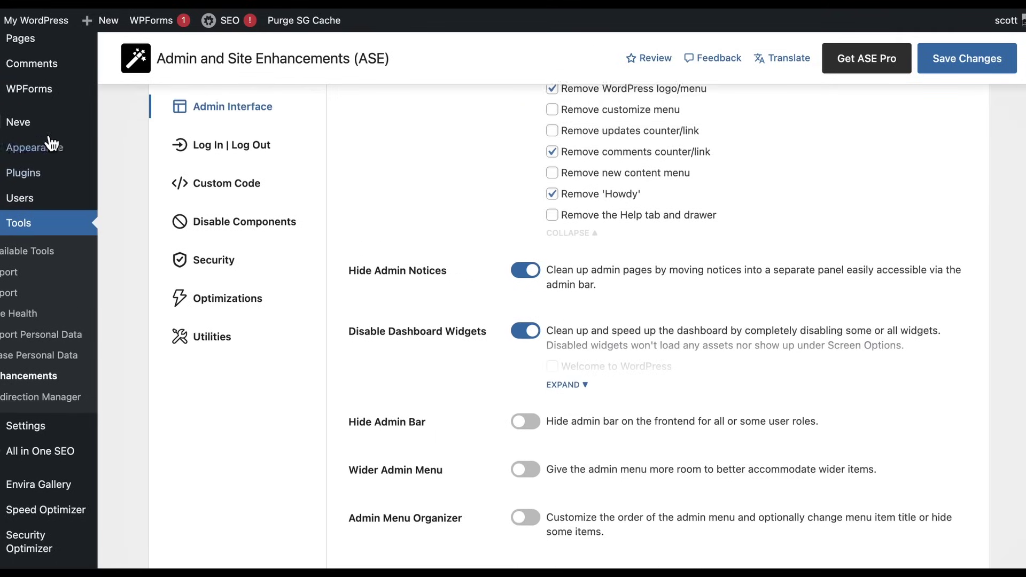
Check the dashboard widgets, then turn on Hide Admin Notices and Disable Dashboard Widgets
{"action": "left_click", "coordinate": [28, 53]}
{"action": "scroll", "coordinate": [246, 146], "scroll_direction": "down", "scroll_amount": 6}
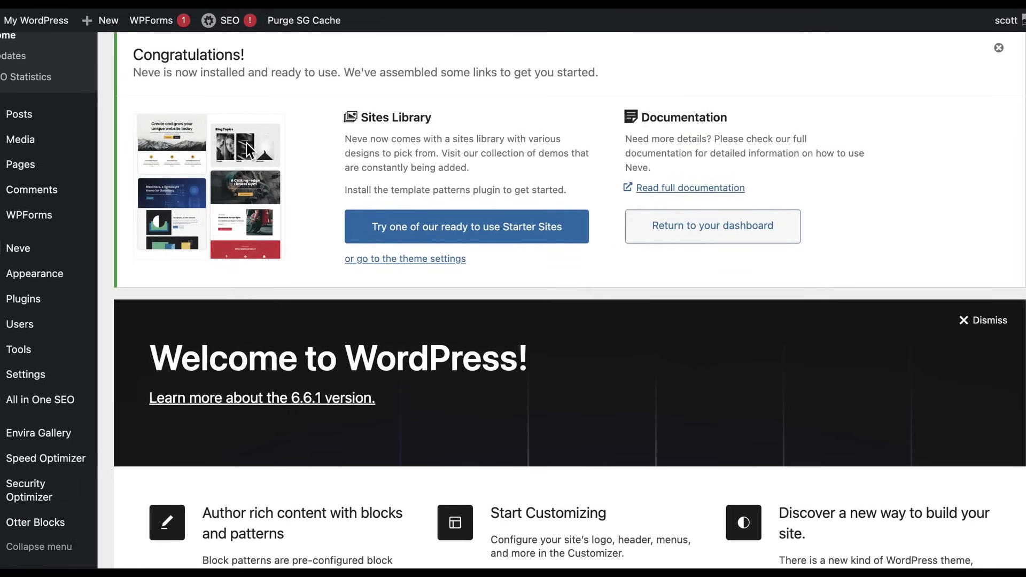
{"action": "scroll", "coordinate": [246, 142], "scroll_direction": "down", "scroll_amount": 10}
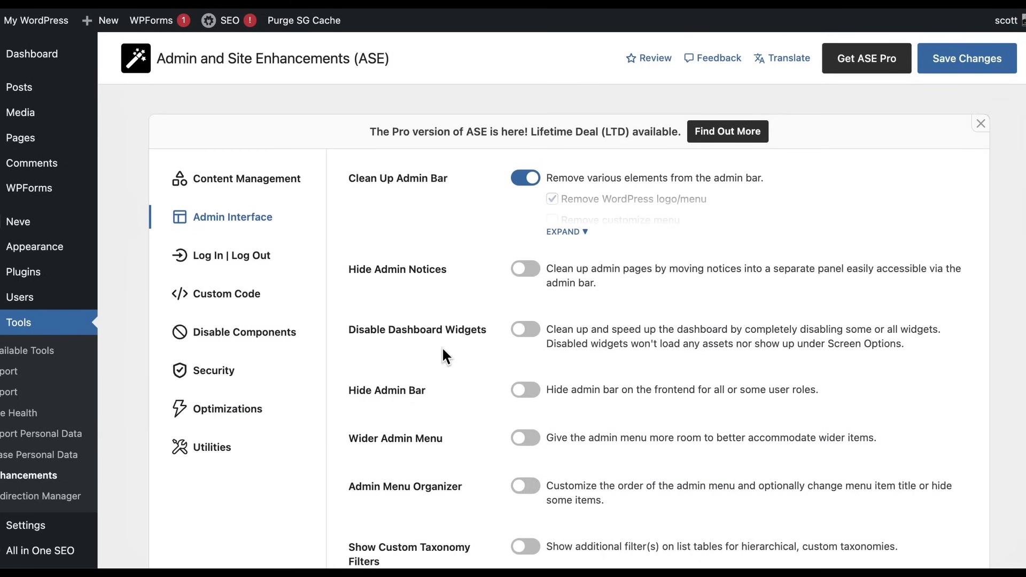
{"action": "scroll", "coordinate": [406, 347], "scroll_direction": "down", "scroll_amount": 2}
{"action": "left_click", "coordinate": [525, 203]}
{"action": "left_click", "coordinate": [527, 265]}
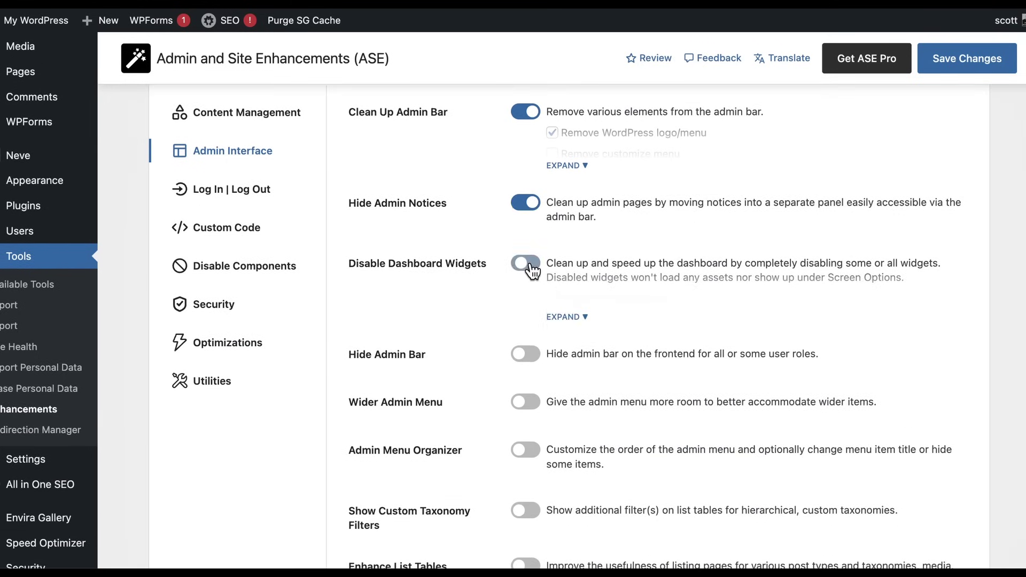
{"action": "left_click", "coordinate": [570, 314]}
Disable Welcome, At a Glance, SEO News, Events and News, Guides/Tutorials and AIOSEO Overview widgets, then save
{"action": "left_click", "coordinate": [552, 299]}
{"action": "scroll", "coordinate": [537, 315], "scroll_direction": "down", "scroll_amount": 2}
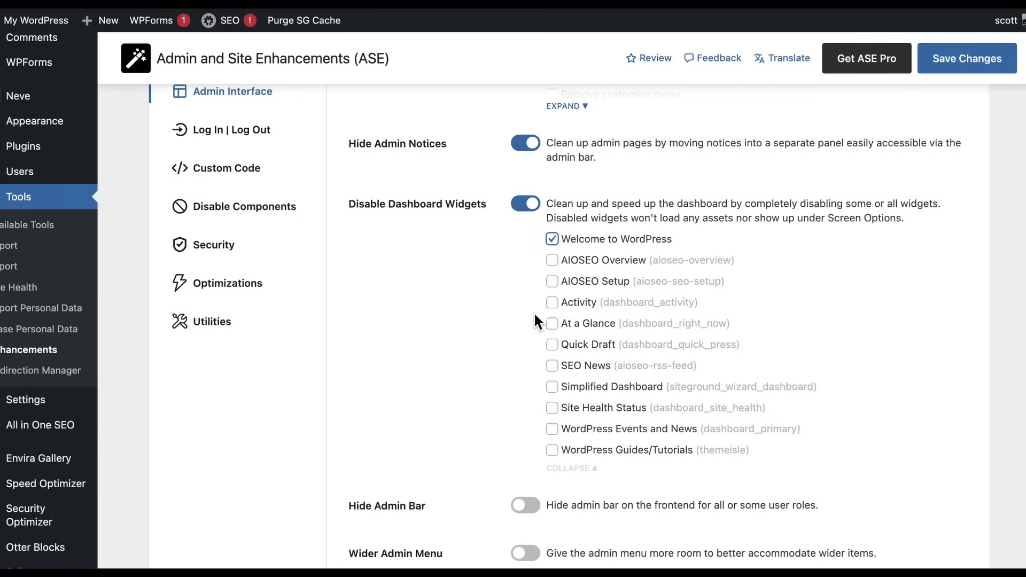
{"action": "scroll", "coordinate": [543, 289], "scroll_direction": "down", "scroll_amount": 1}
{"action": "left_click", "coordinate": [553, 319]}
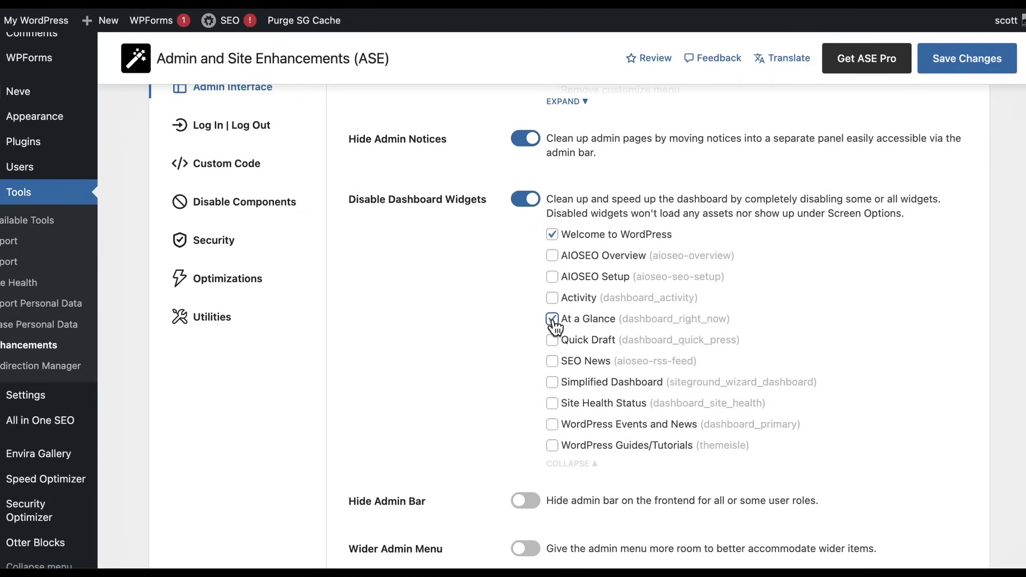
{"action": "left_click", "coordinate": [553, 362]}
{"action": "left_click", "coordinate": [559, 430]}
{"action": "left_click", "coordinate": [559, 453]}
{"action": "left_click", "coordinate": [552, 255]}
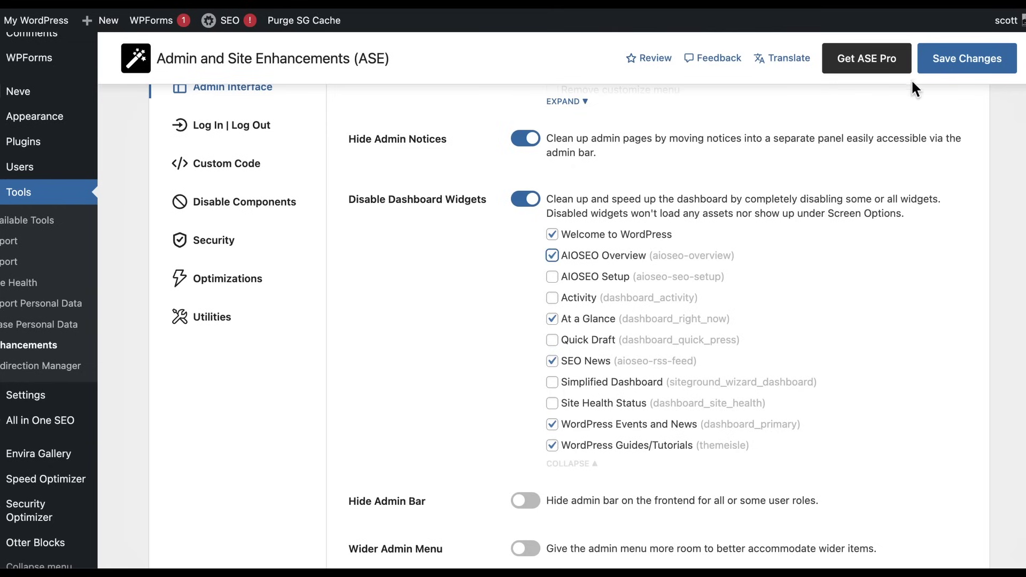
{"action": "left_click", "coordinate": [952, 68]}
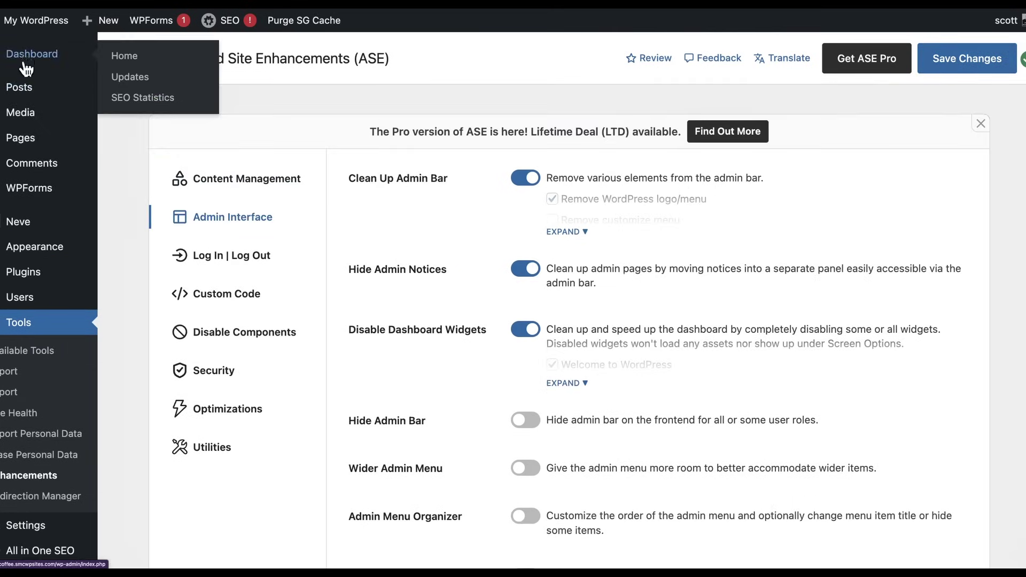
Scroll through the dashboard to check the remaining widgets
{"action": "left_click", "coordinate": [26, 62]}
{"action": "scroll", "coordinate": [297, 208], "scroll_direction": "down", "scroll_amount": 5}
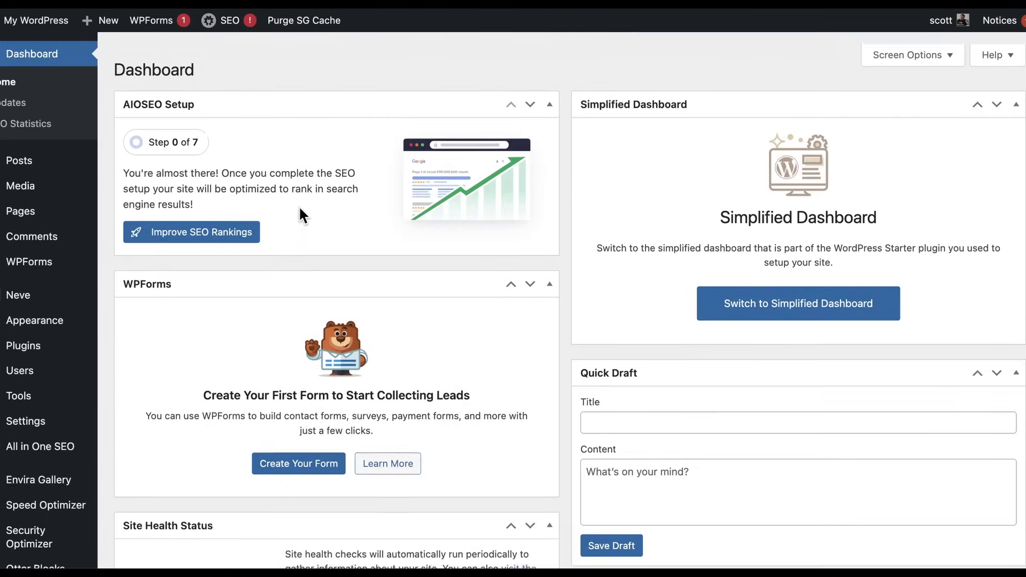
{"action": "scroll", "coordinate": [297, 209], "scroll_direction": "down", "scroll_amount": 1}
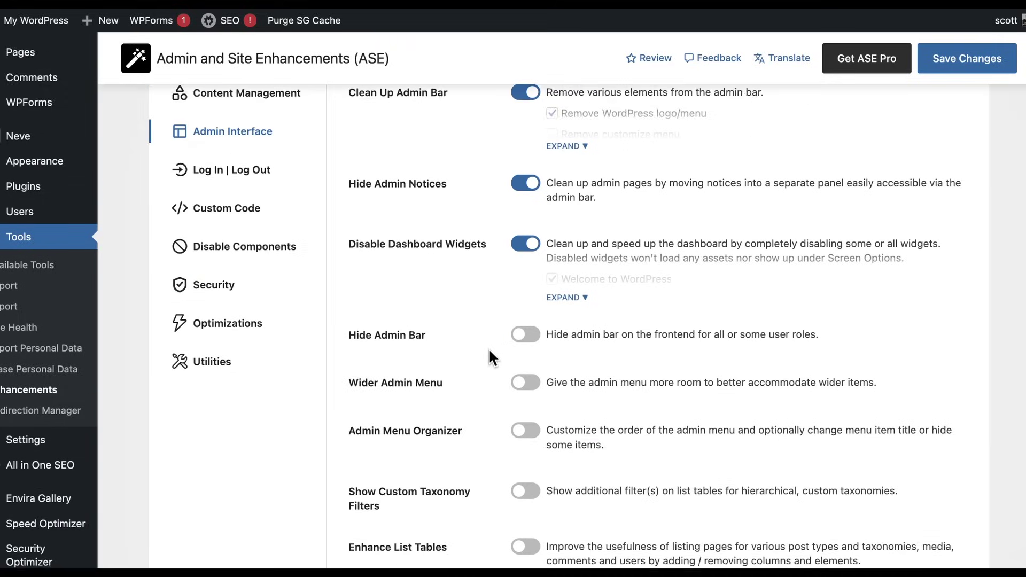
{"action": "scroll", "coordinate": [492, 347], "scroll_direction": "down", "scroll_amount": 2}
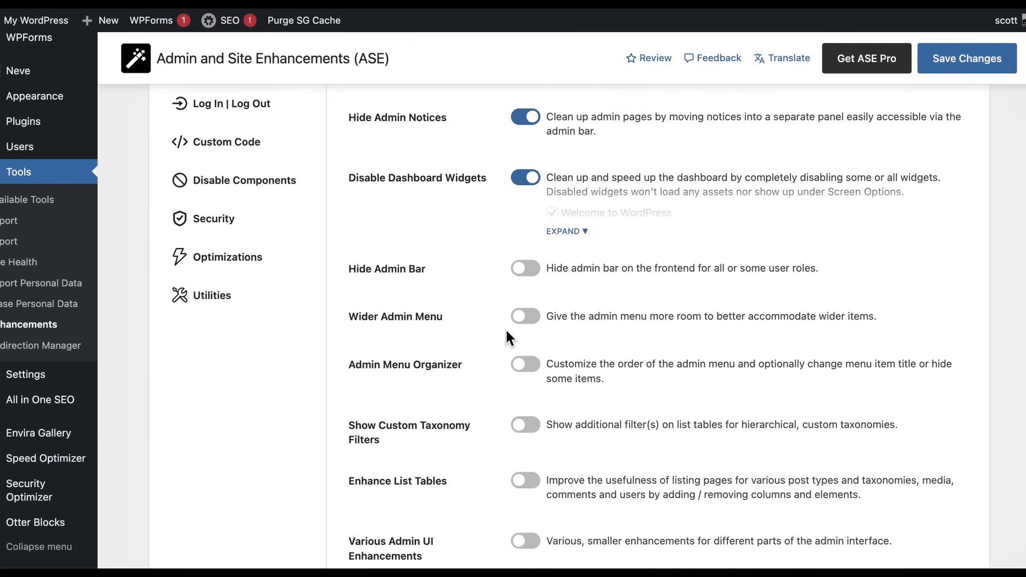
Try the Admin Menu Organizer by dragging the Dashboard entry, then turn it back off
{"action": "scroll", "coordinate": [553, 317], "scroll_direction": "down", "scroll_amount": 1}
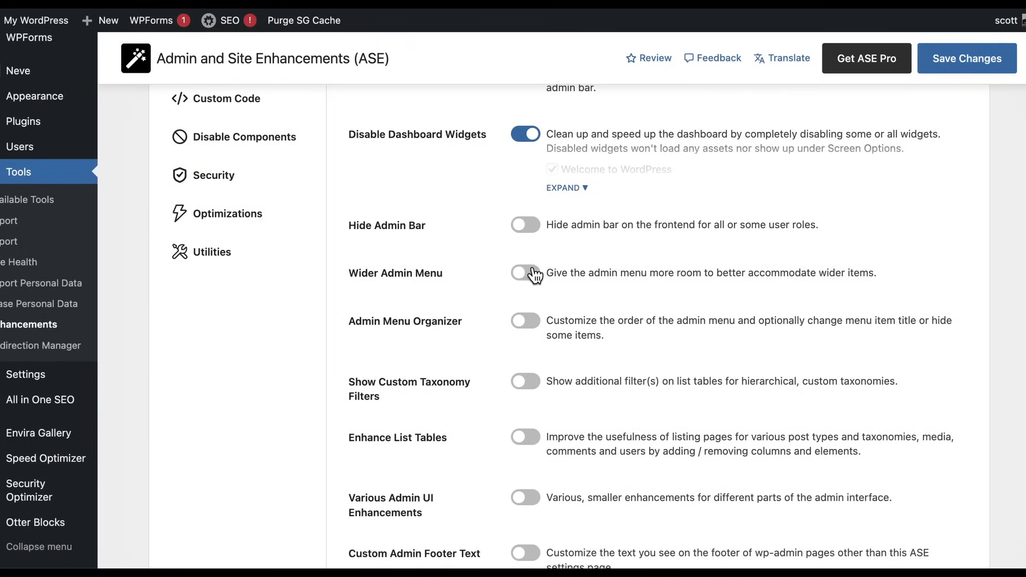
{"action": "left_click", "coordinate": [572, 334]}
{"action": "scroll", "coordinate": [571, 369], "scroll_direction": "down", "scroll_amount": 1}
{"action": "mouse_move", "coordinate": [614, 399]}
{"action": "left_mouse_down"}
{"action": "mouse_move", "coordinate": [611, 447]}
{"action": "mouse_move", "coordinate": [612, 397]}
{"action": "left_mouse_up"}
{"action": "left_click", "coordinate": [525, 288]}
{"action": "scroll", "coordinate": [560, 407], "scroll_direction": "down", "scroll_amount": 1}
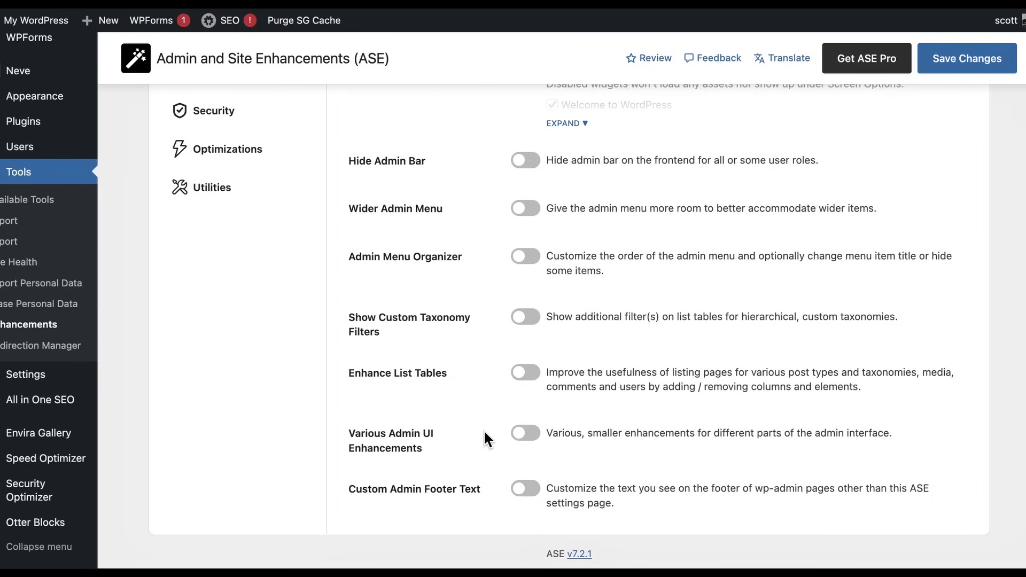
Enable Various Admin UI Enhancements, review its options, and save
{"action": "left_click", "coordinate": [539, 438]}
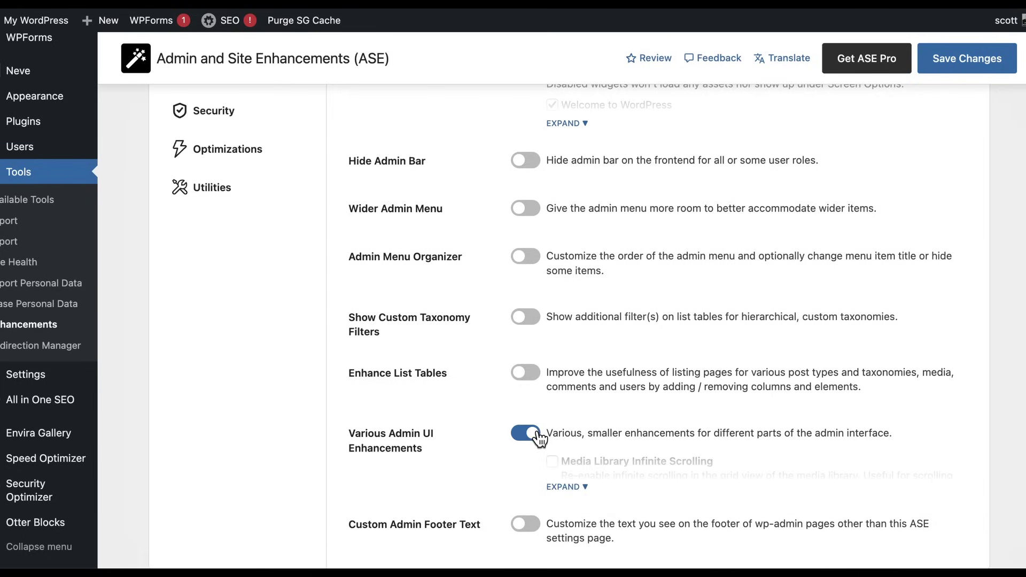
{"action": "left_click", "coordinate": [579, 487]}
{"action": "scroll", "coordinate": [611, 460], "scroll_direction": "down", "scroll_amount": 3}
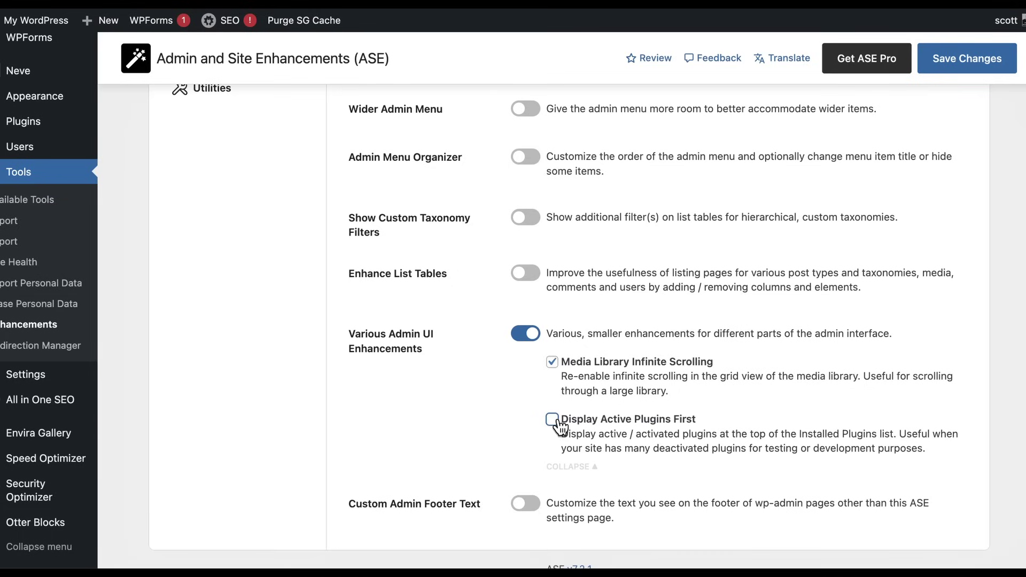
{"action": "left_click", "coordinate": [973, 62]}
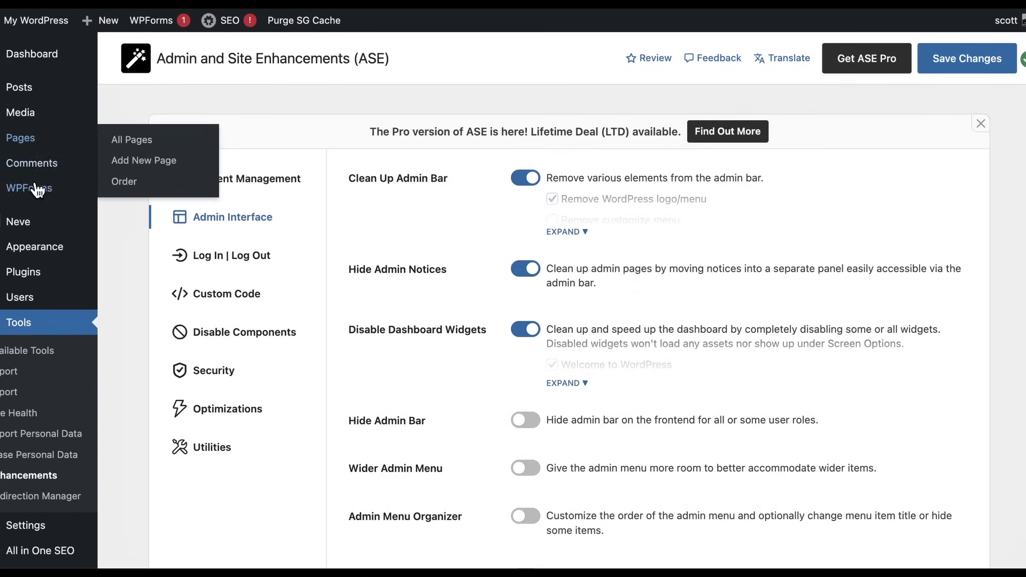
Look through the list of installed plugins
{"action": "left_click", "coordinate": [47, 278]}
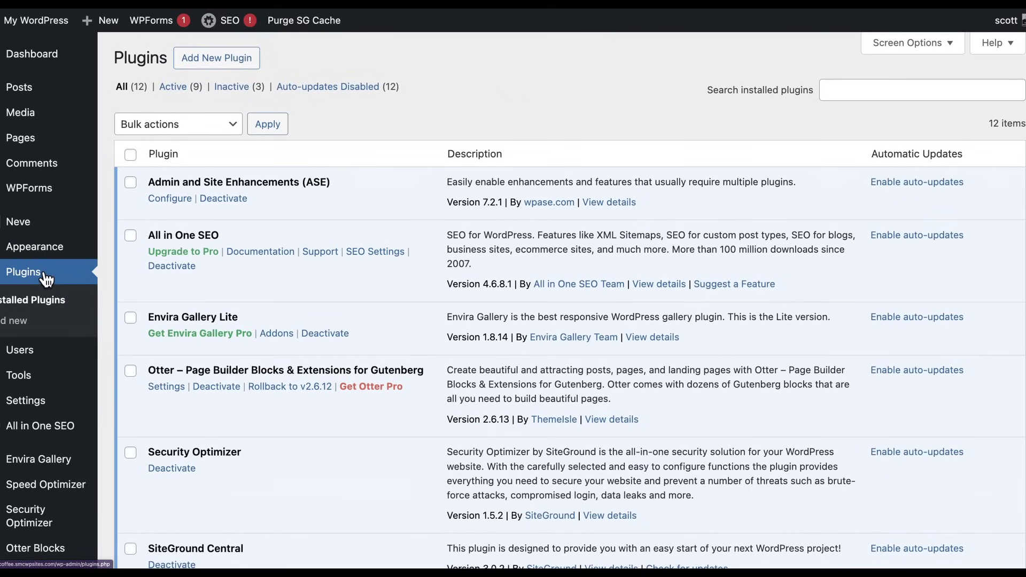
{"action": "scroll", "coordinate": [176, 232], "scroll_direction": "down", "scroll_amount": 10}
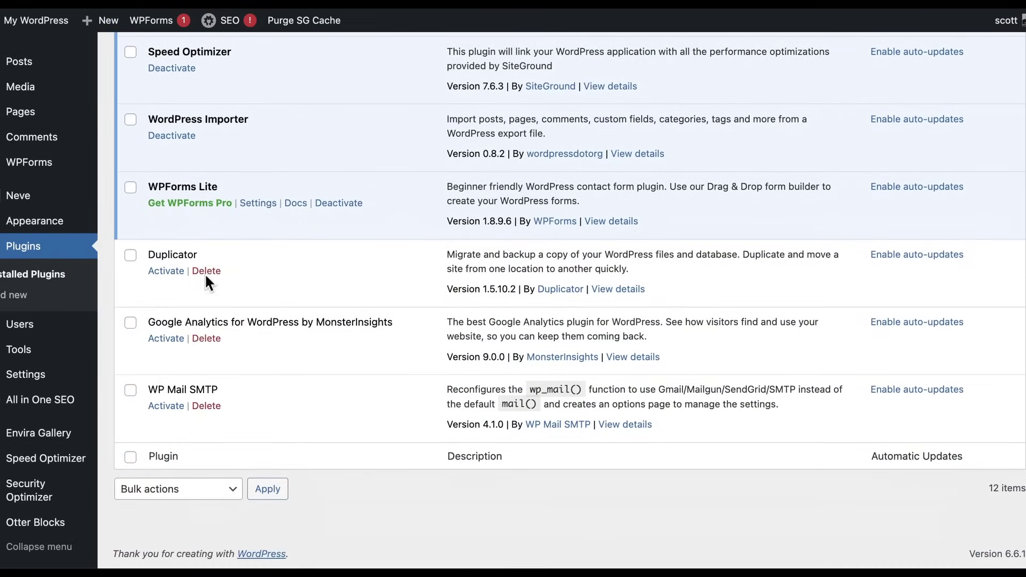
{"action": "scroll", "coordinate": [198, 300], "scroll_direction": "up", "scroll_amount": 10}
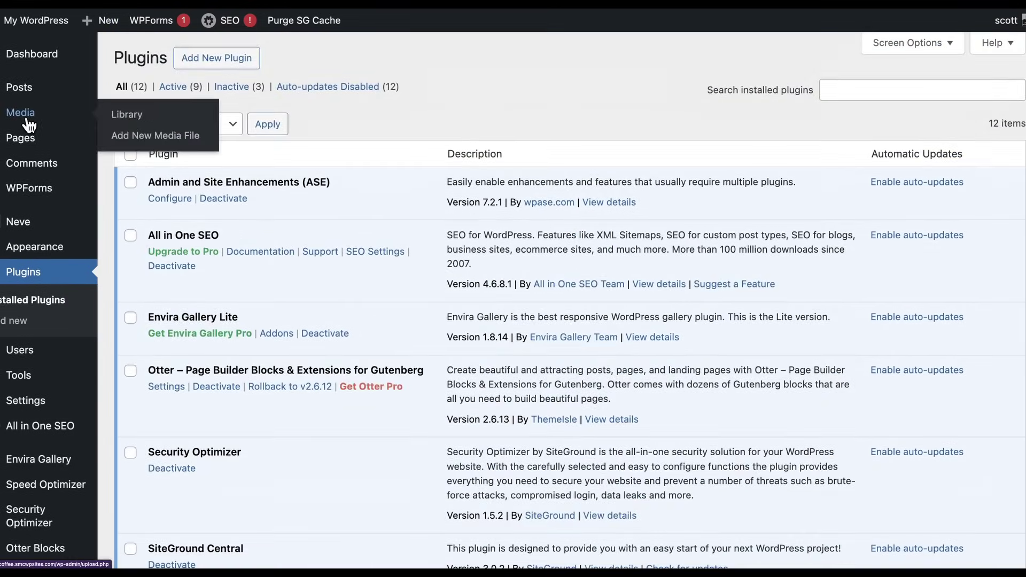
Show the Media Library as a thumbnail grid and scroll it to check infinite loading
{"action": "left_click", "coordinate": [30, 123]}
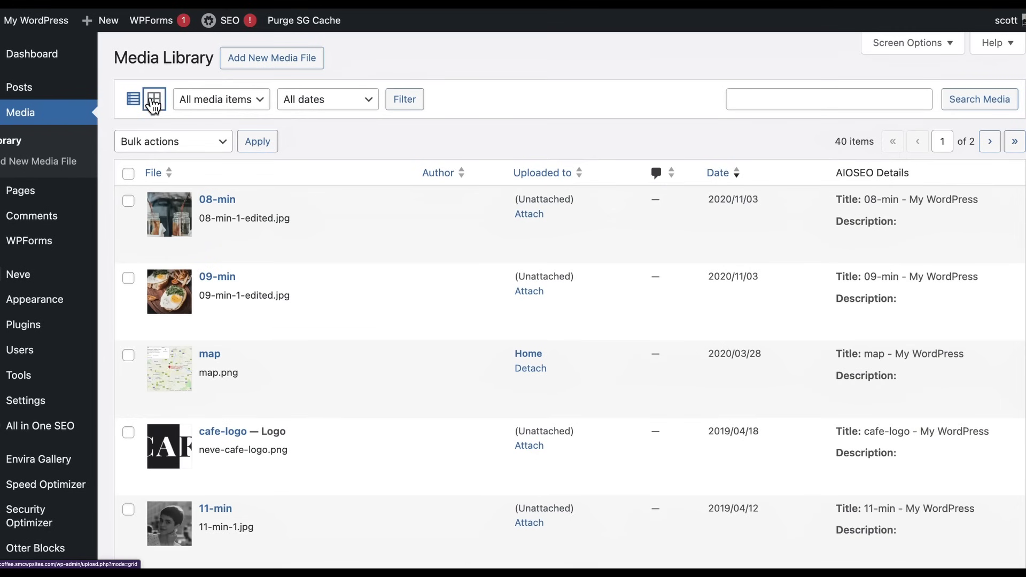
{"action": "left_click", "coordinate": [154, 102]}
{"action": "scroll", "coordinate": [320, 280], "scroll_direction": "down", "scroll_amount": 4}
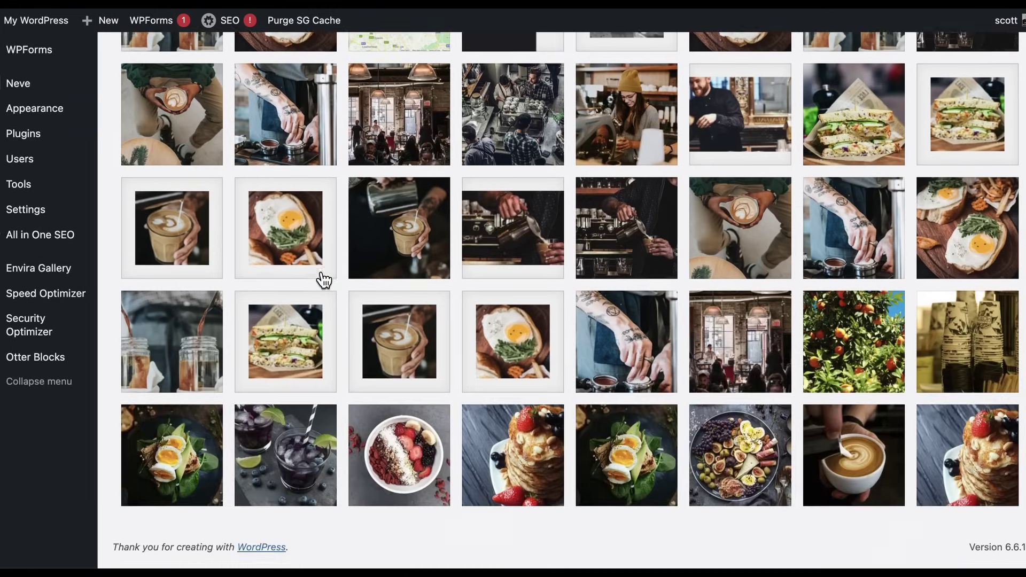
{"action": "scroll", "coordinate": [323, 280], "scroll_direction": "up", "scroll_amount": 3}
{"action": "scroll", "coordinate": [323, 279], "scroll_direction": "down", "scroll_amount": 1}
{"action": "scroll", "coordinate": [323, 279], "scroll_direction": "down", "scroll_amount": 2}
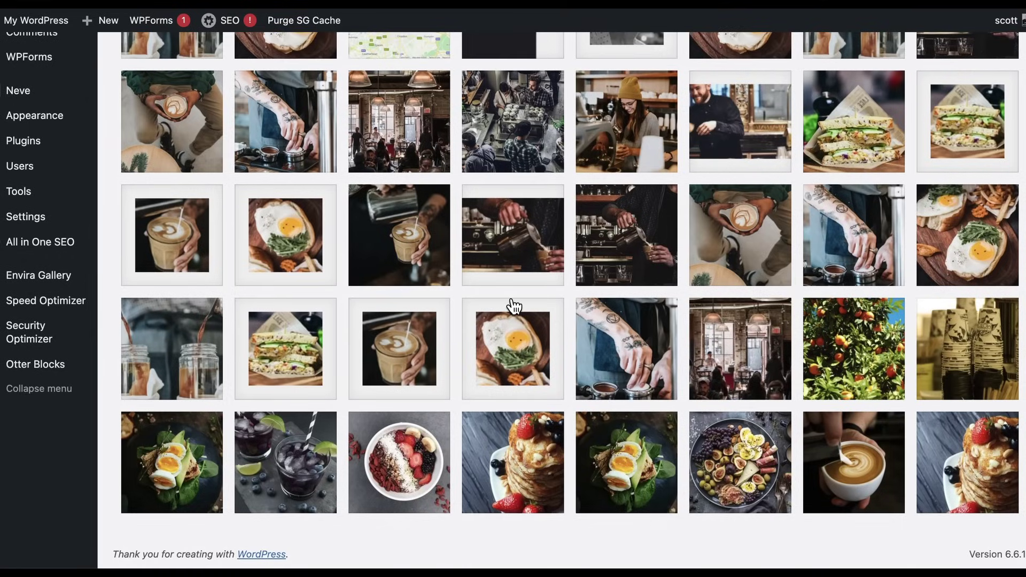
{"action": "scroll", "coordinate": [514, 306], "scroll_direction": "up", "scroll_amount": 3}
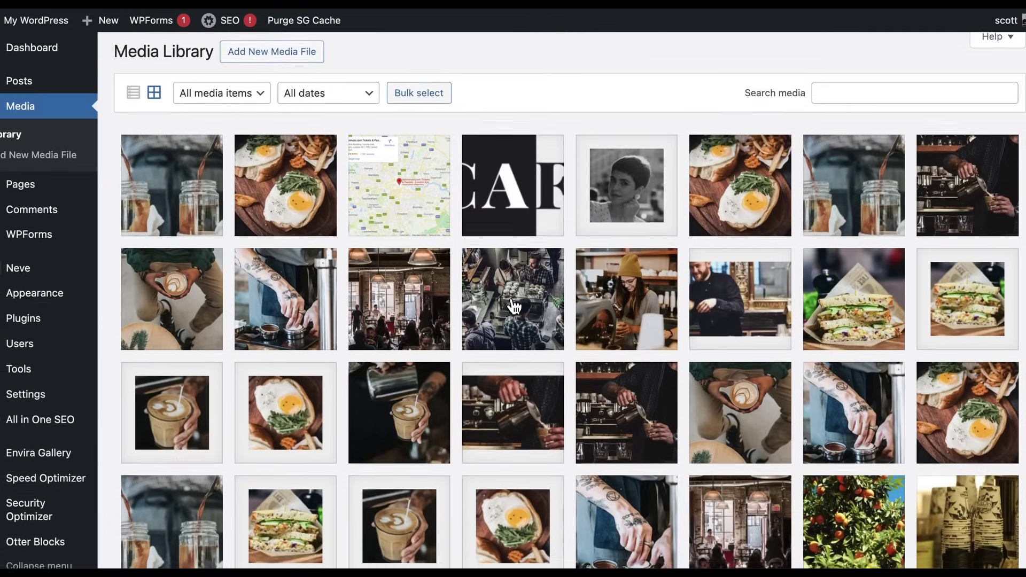
{"action": "scroll", "coordinate": [514, 307], "scroll_direction": "down", "scroll_amount": 3}
{"action": "scroll", "coordinate": [514, 306], "scroll_direction": "up", "scroll_amount": 3}
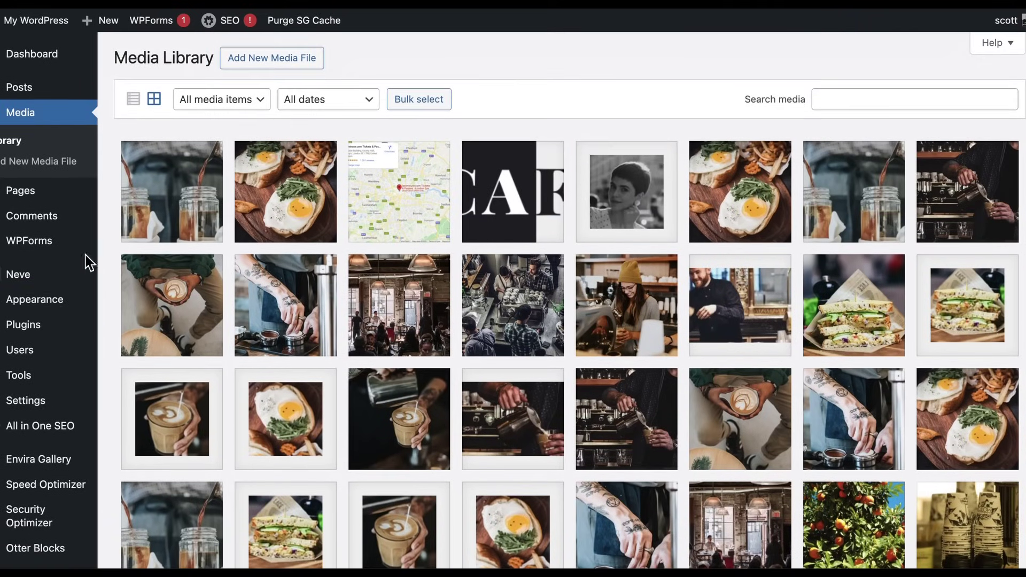
Go to ASE's settings page under Tools > Enhancements
{"action": "mouse_move", "coordinate": [43, 407]}
{"action": "mouse_move", "coordinate": [33, 376]}
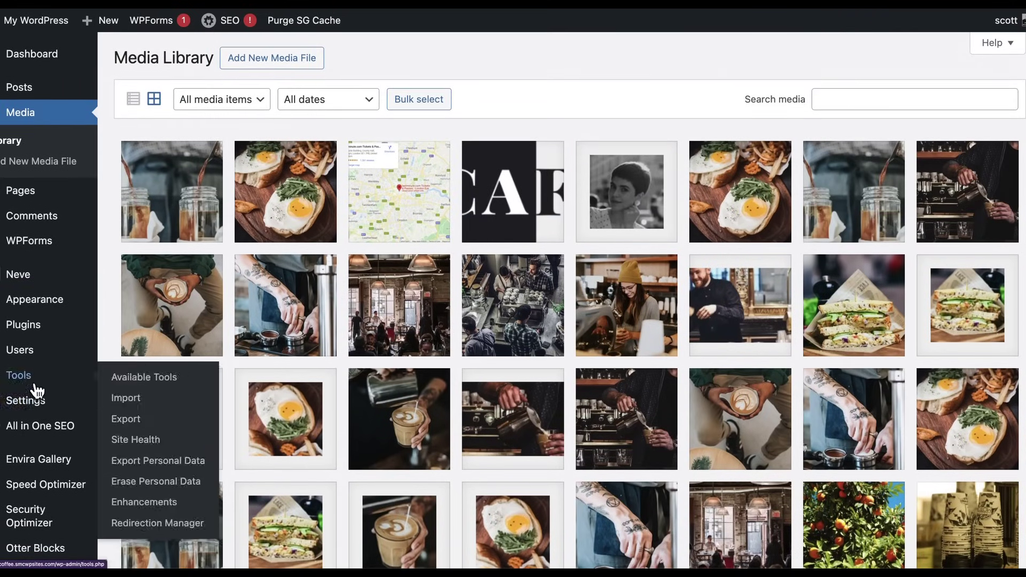
{"action": "left_click", "coordinate": [155, 502]}
On the Log In | Log Out tab, try Change Login URL but leave it off, and enable Site Identity on Login Page
{"action": "left_click", "coordinate": [187, 156]}
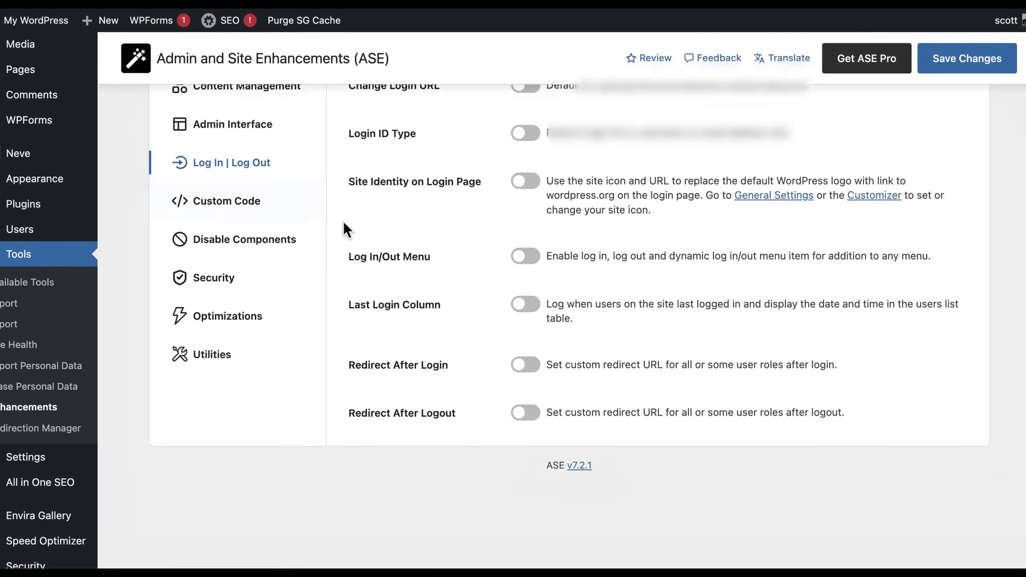
{"action": "scroll", "coordinate": [393, 243], "scroll_direction": "up", "scroll_amount": 3}
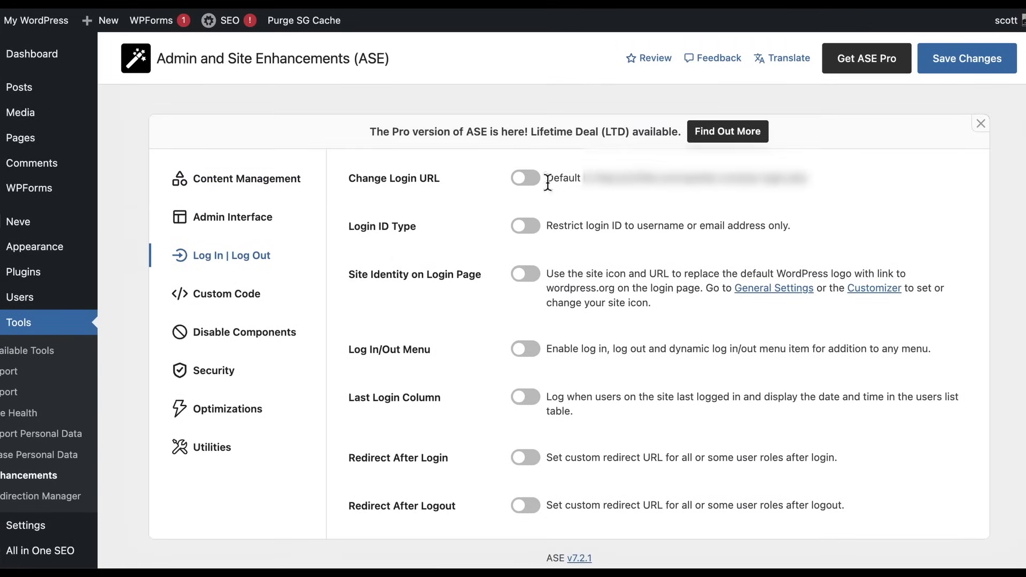
{"action": "left_click", "coordinate": [525, 178]}
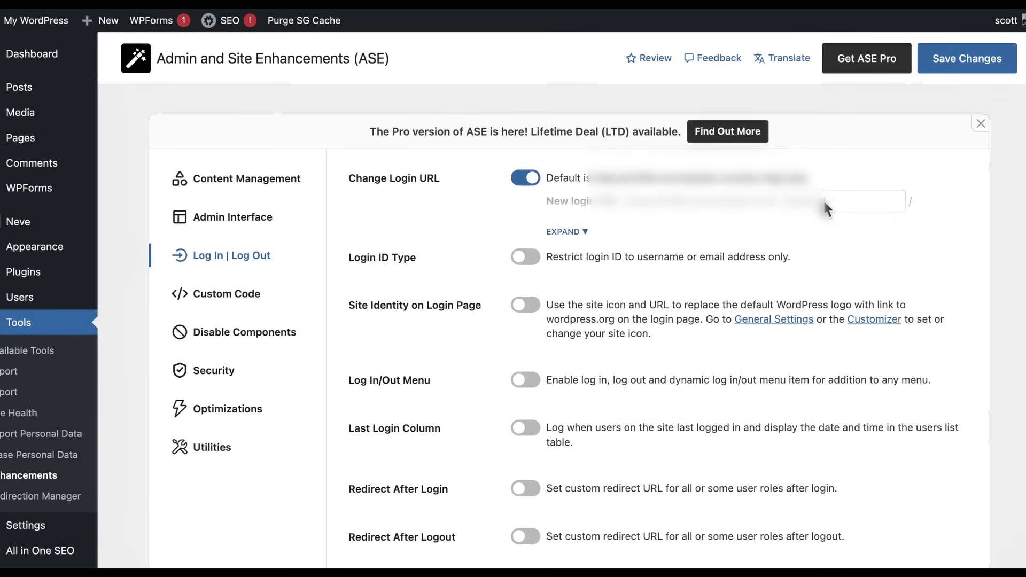
{"action": "left_click", "coordinate": [566, 232]}
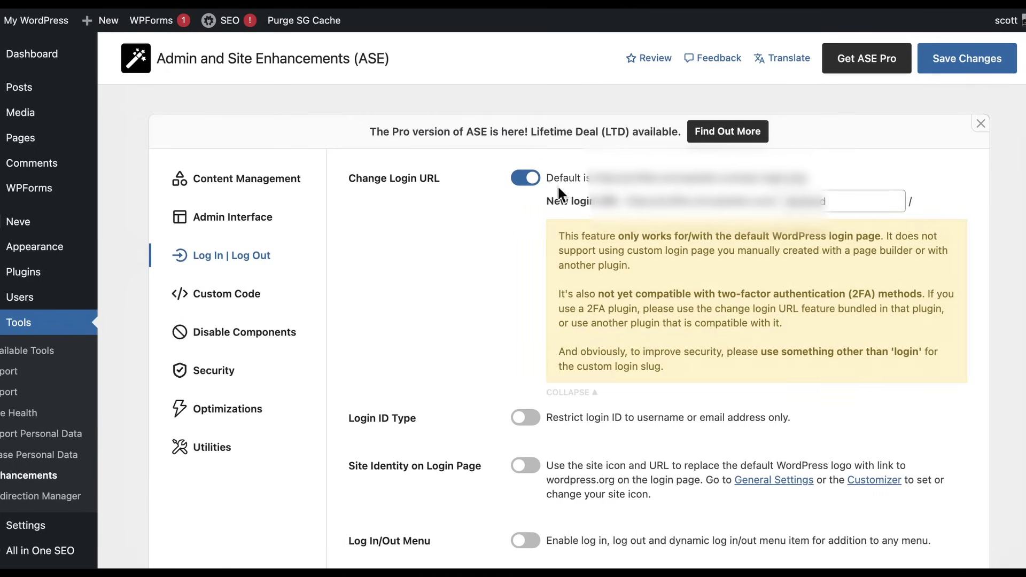
{"action": "left_click", "coordinate": [529, 184]}
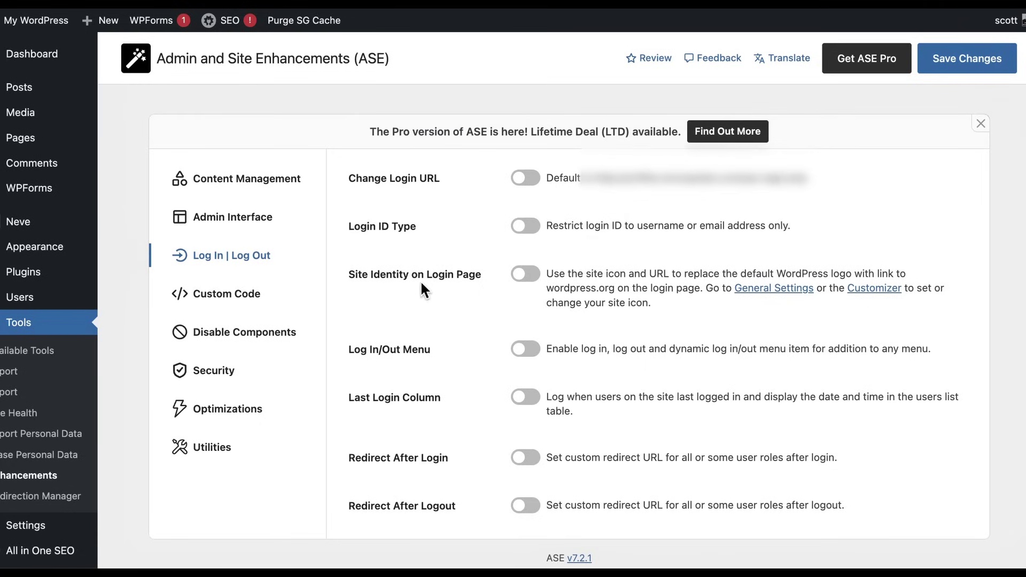
{"action": "left_click", "coordinate": [538, 279]}
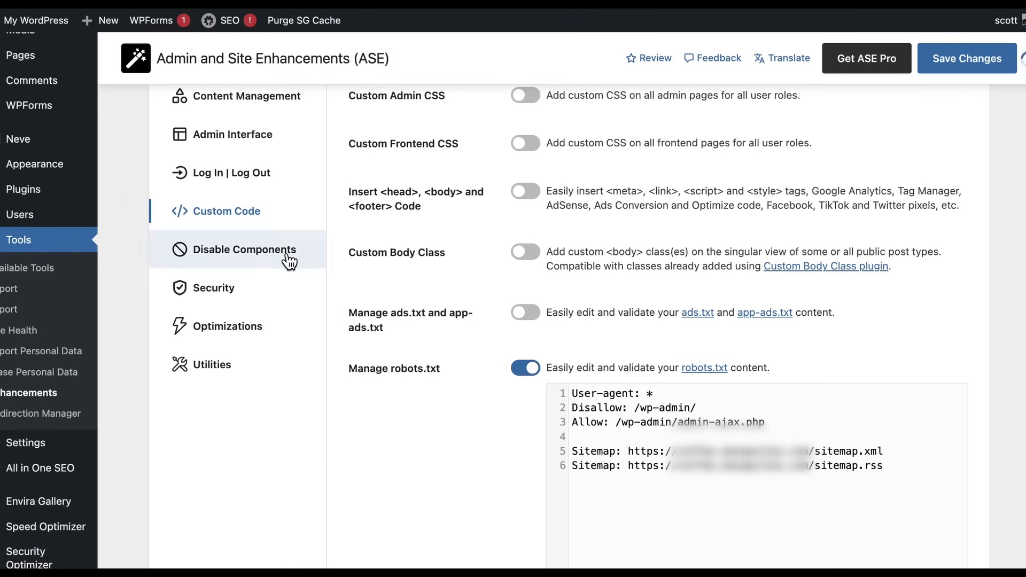
On the Disable Components tab, turn on Disable Comments for Attachments, Posts and Pages
{"action": "left_click", "coordinate": [284, 261]}
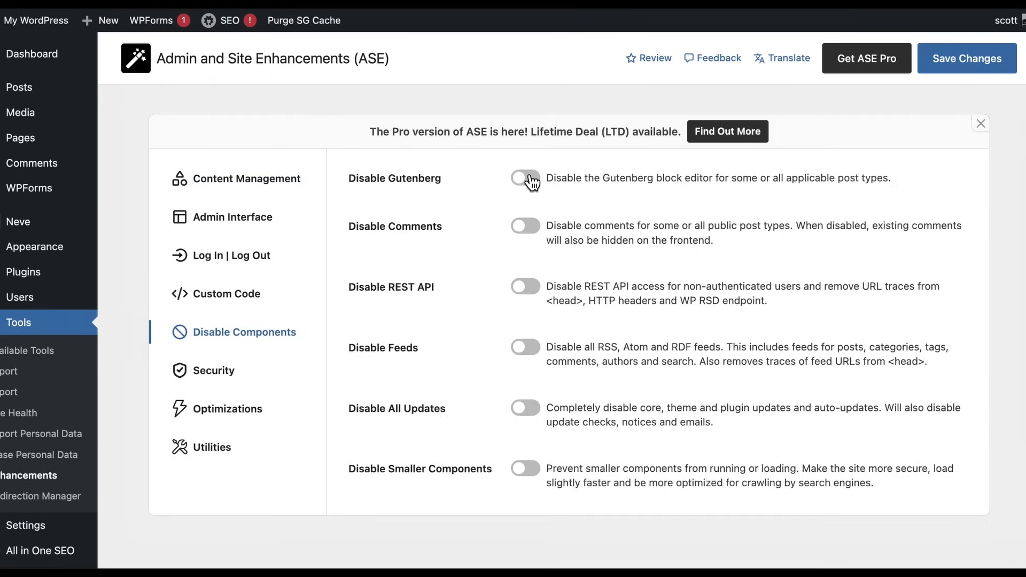
{"action": "left_click", "coordinate": [529, 227]}
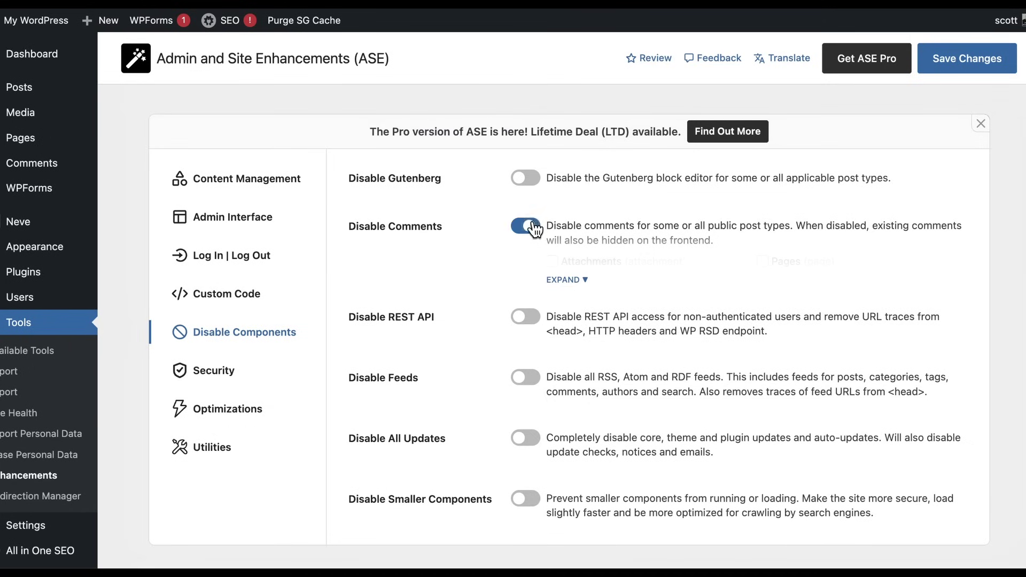
{"action": "left_click", "coordinate": [581, 279]}
{"action": "left_click", "coordinate": [552, 262]}
{"action": "left_click", "coordinate": [552, 282]}
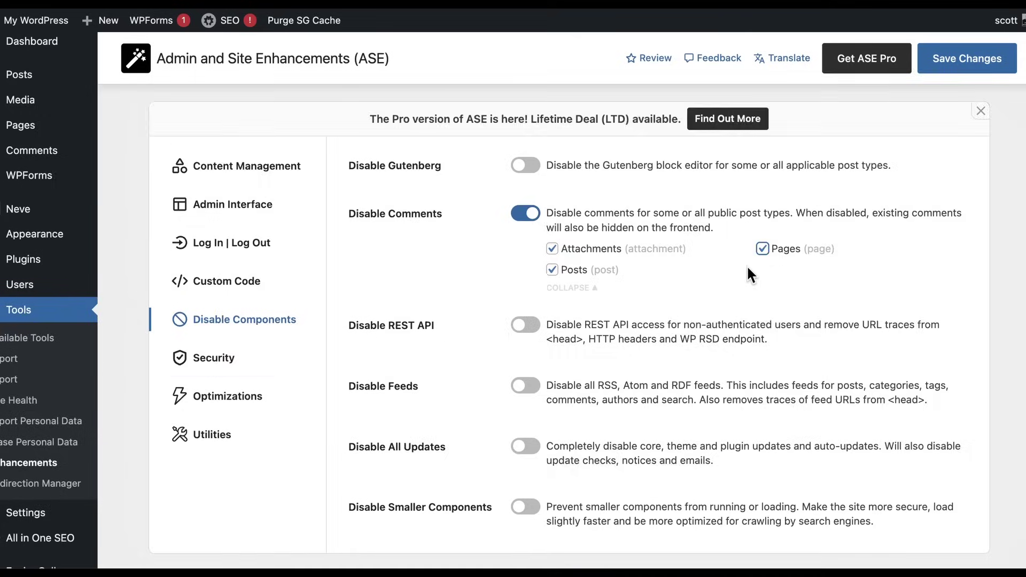
{"action": "scroll", "coordinate": [736, 262], "scroll_direction": "down", "scroll_amount": 3}
On the Security tab, enable Limit Login Attempts, Obfuscate Author Slugs, Email Address Obfuscator and Disable XML-RPC
{"action": "left_click", "coordinate": [244, 224]}
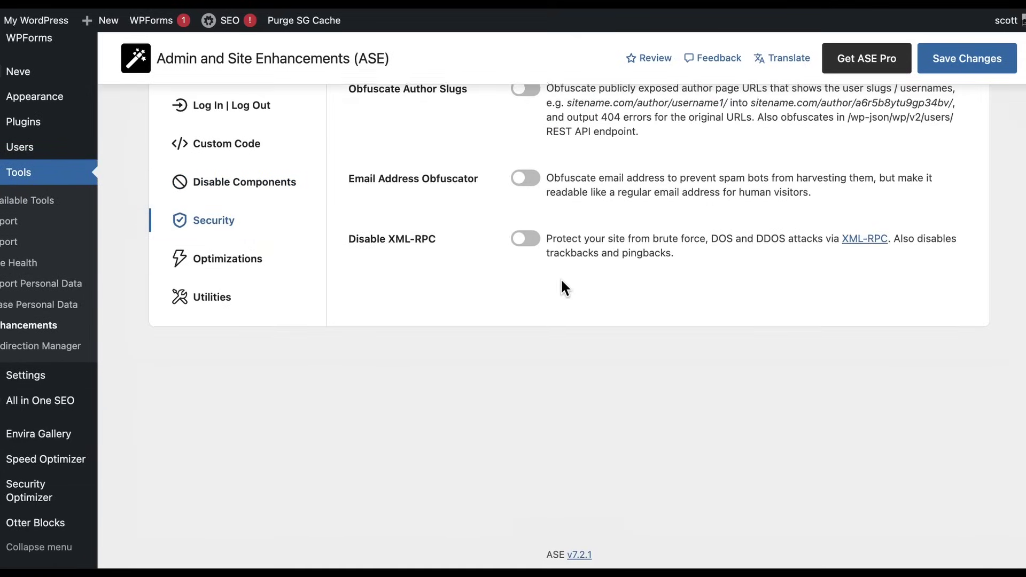
{"action": "scroll", "coordinate": [560, 278], "scroll_direction": "up", "scroll_amount": 3}
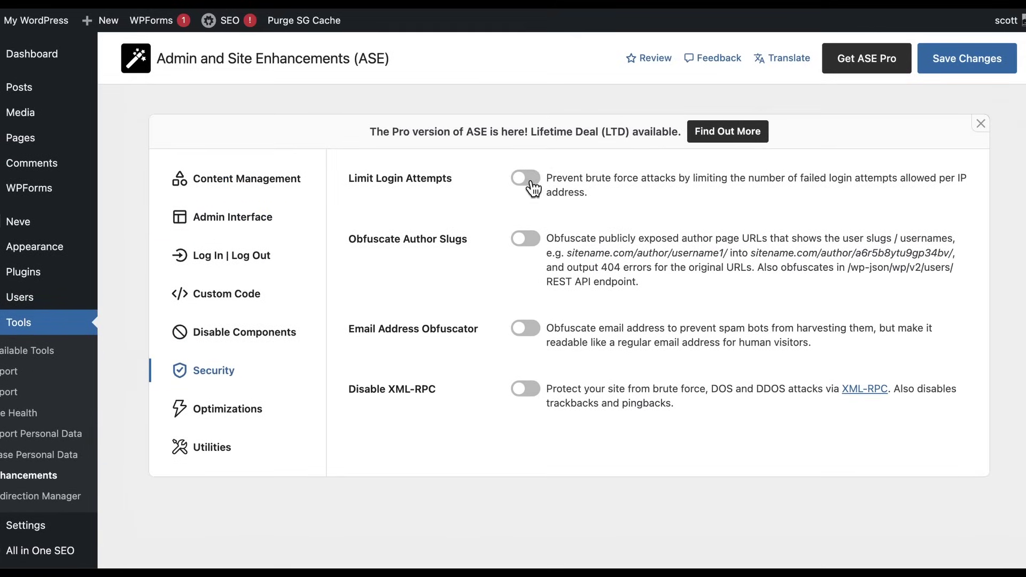
{"action": "left_click", "coordinate": [526, 178]}
{"action": "left_click", "coordinate": [567, 230]}
{"action": "left_click", "coordinate": [527, 338]}
{"action": "left_click", "coordinate": [526, 428]}
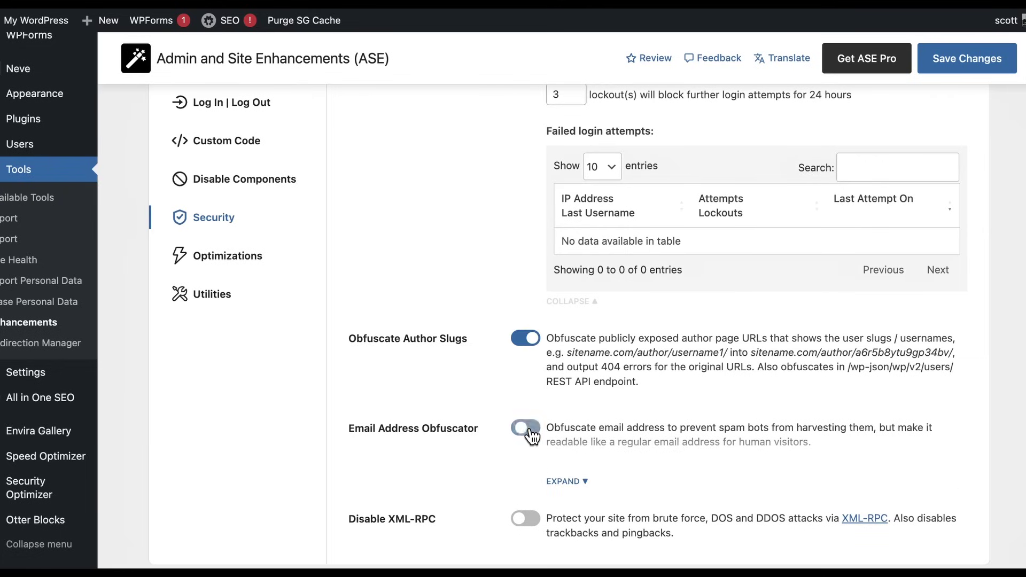
{"action": "left_click", "coordinate": [582, 482]}
{"action": "scroll", "coordinate": [581, 482], "scroll_direction": "down", "scroll_amount": 2}
{"action": "left_click", "coordinate": [533, 493]}
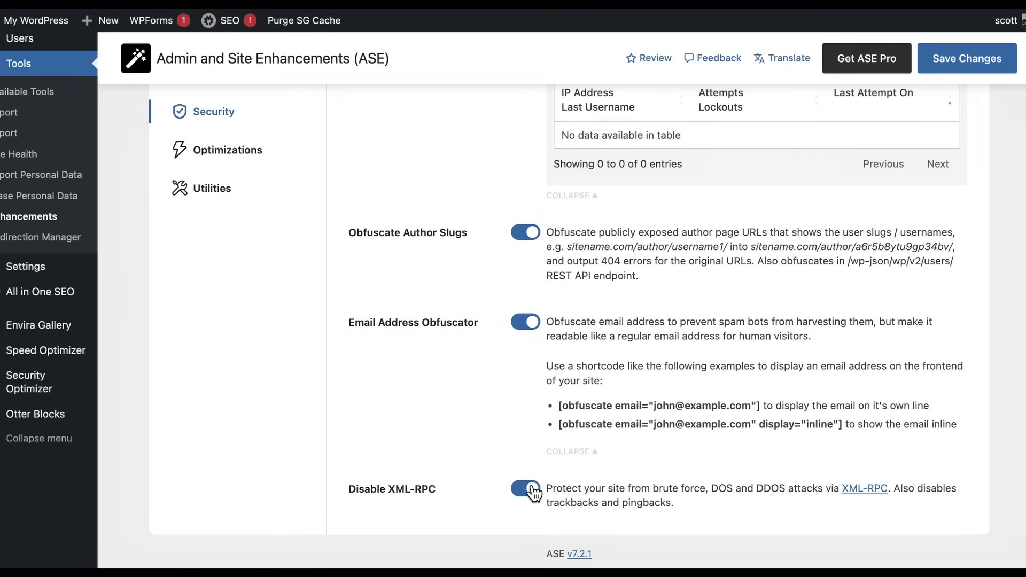
{"action": "scroll", "coordinate": [490, 458], "scroll_direction": "up", "scroll_amount": 5}
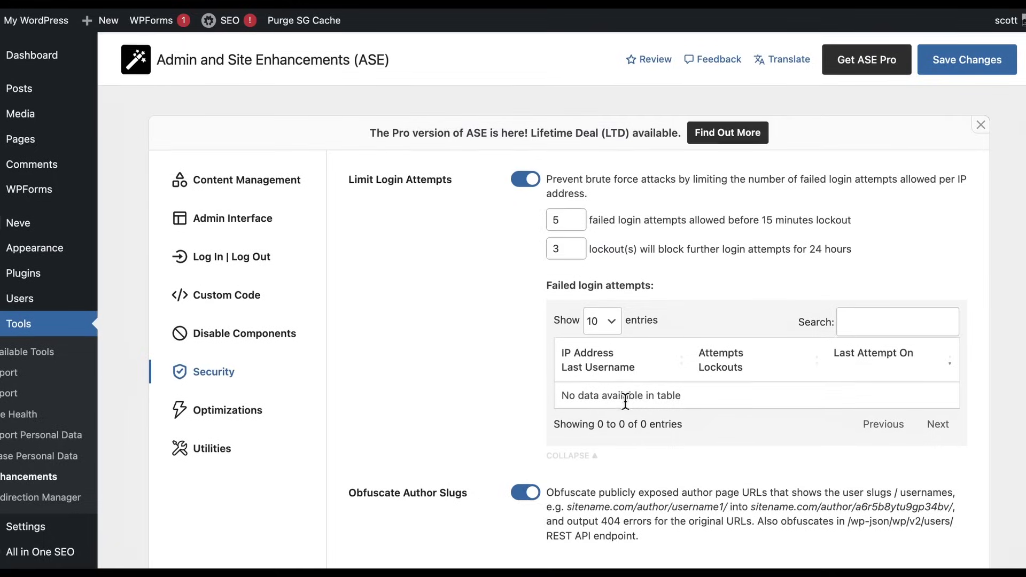
On the Optimizations tab, try Image Upload Control's options, then switch it back off
{"action": "left_click", "coordinate": [228, 410]}
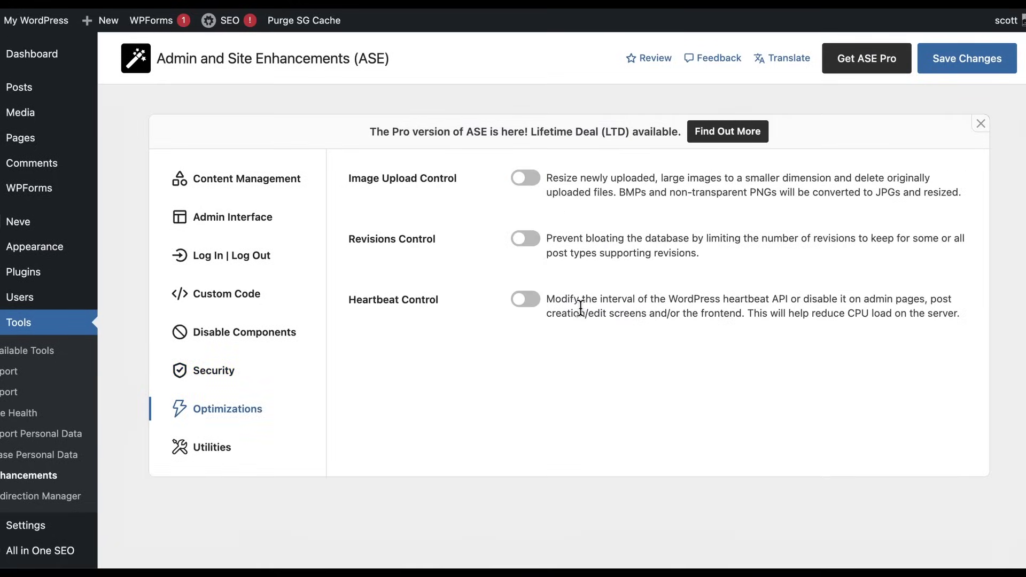
{"action": "left_click", "coordinate": [532, 179]}
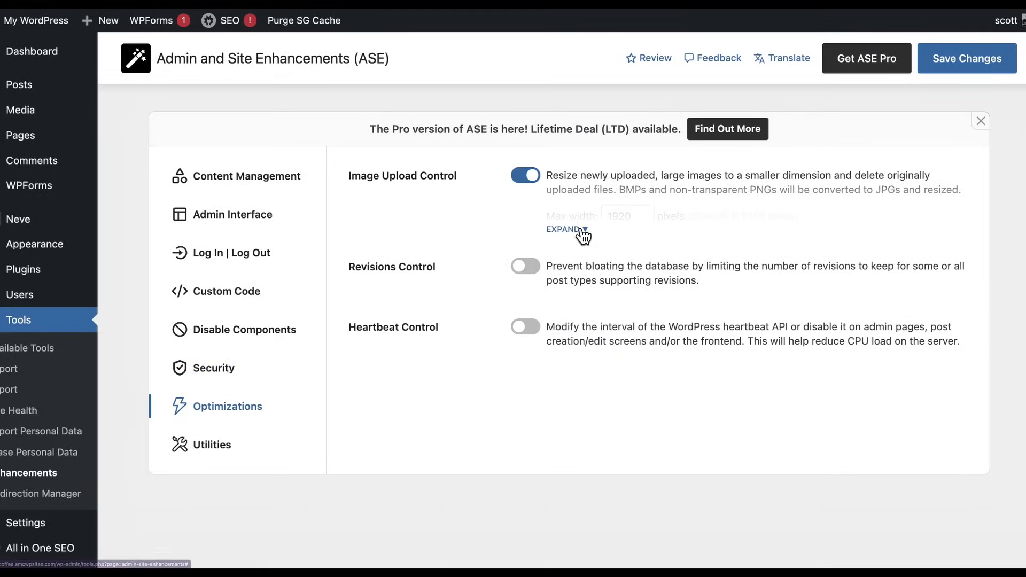
{"action": "left_click", "coordinate": [581, 230]}
{"action": "left_click", "coordinate": [532, 176]}
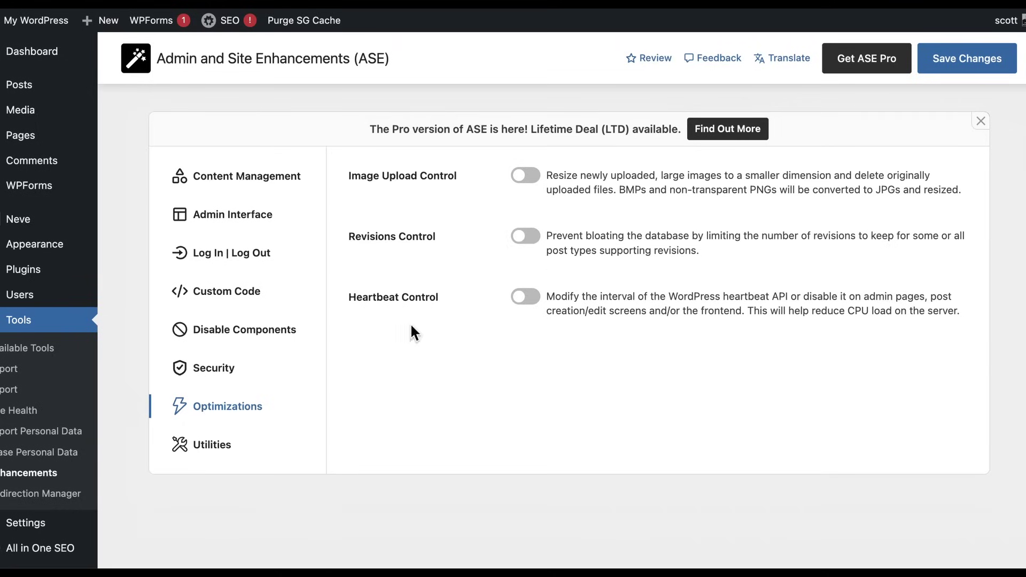
On the Utilities tab, turn on Image Sizes Panel and Redirect 404 to Homepage
{"action": "left_click", "coordinate": [235, 446]}
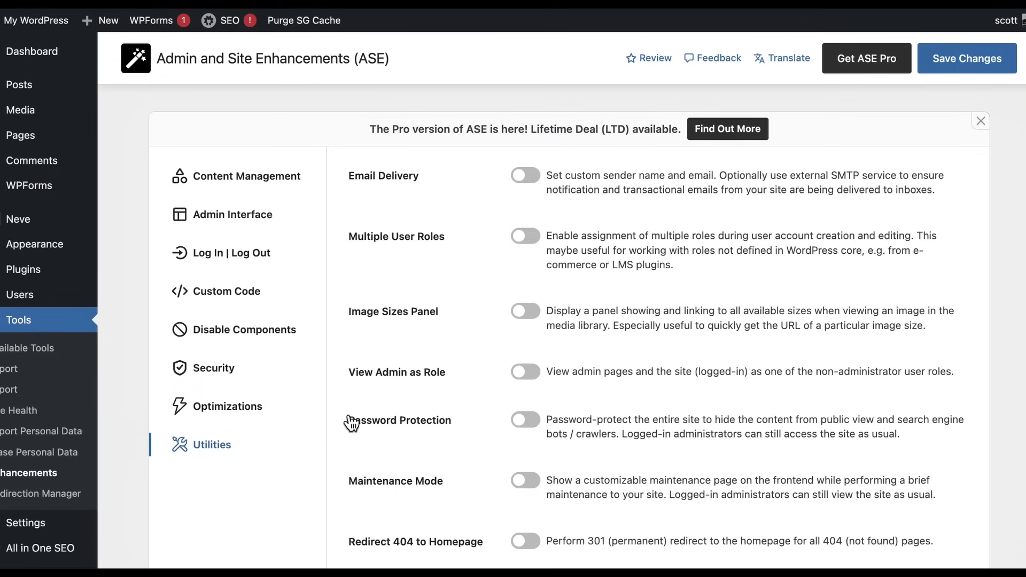
{"action": "scroll", "coordinate": [477, 380], "scroll_direction": "down", "scroll_amount": 3}
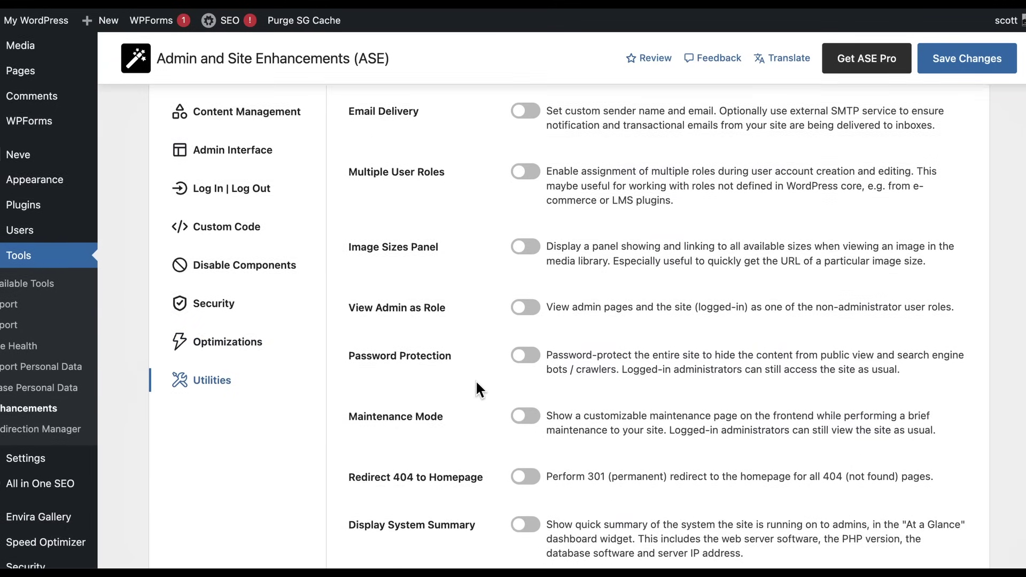
{"action": "scroll", "coordinate": [476, 380], "scroll_direction": "down", "scroll_amount": 1}
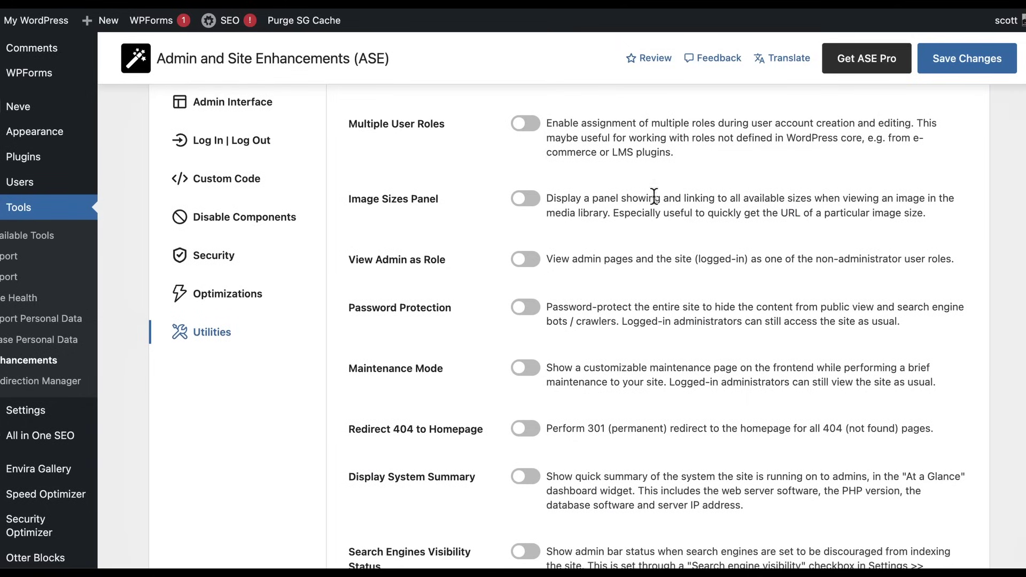
{"action": "left_click", "coordinate": [538, 200]}
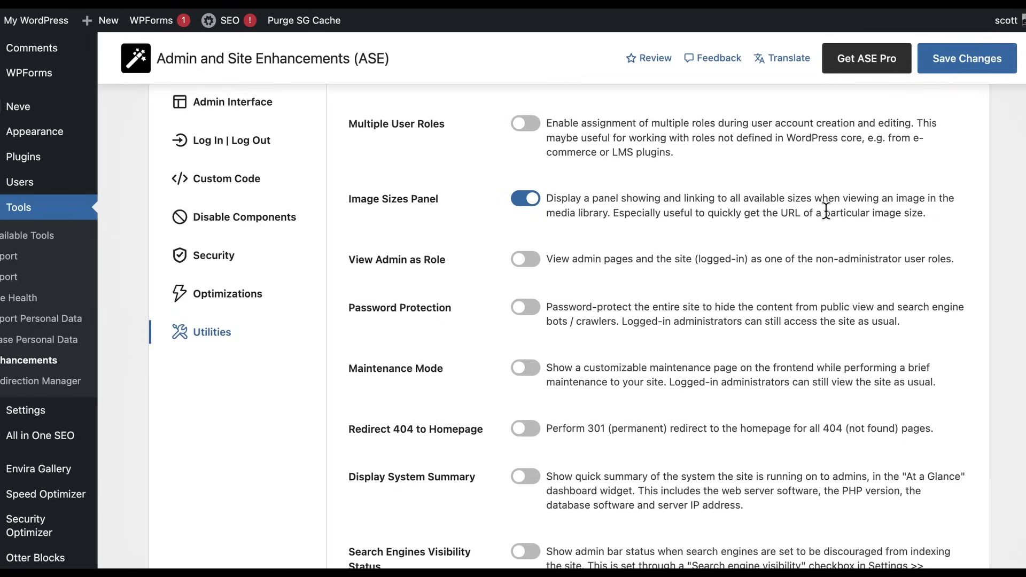
{"action": "left_click_drag", "start_coordinate": [824, 213], "coordinate": [936, 218]}
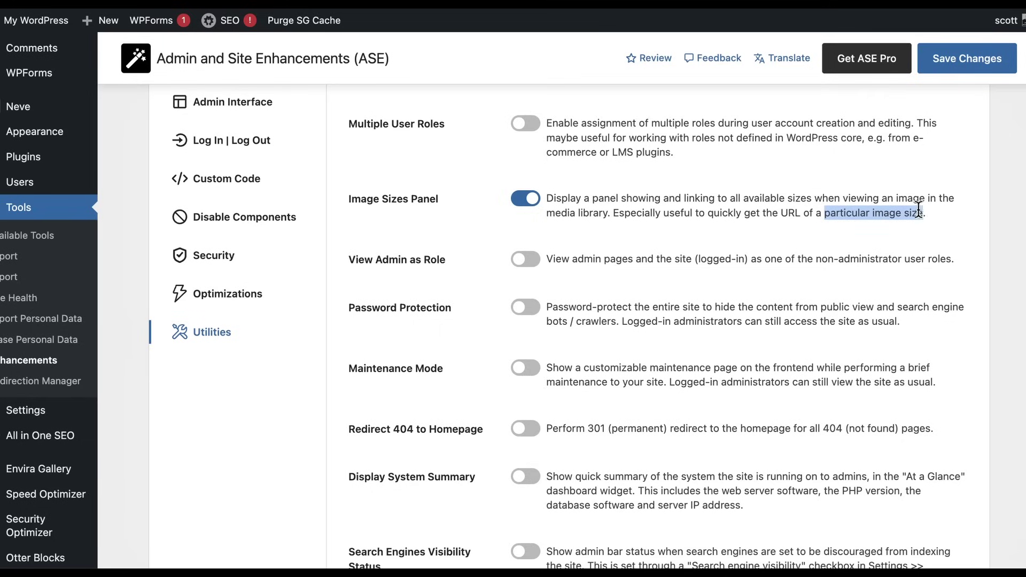
{"action": "scroll", "coordinate": [795, 242], "scroll_direction": "down", "scroll_amount": 2}
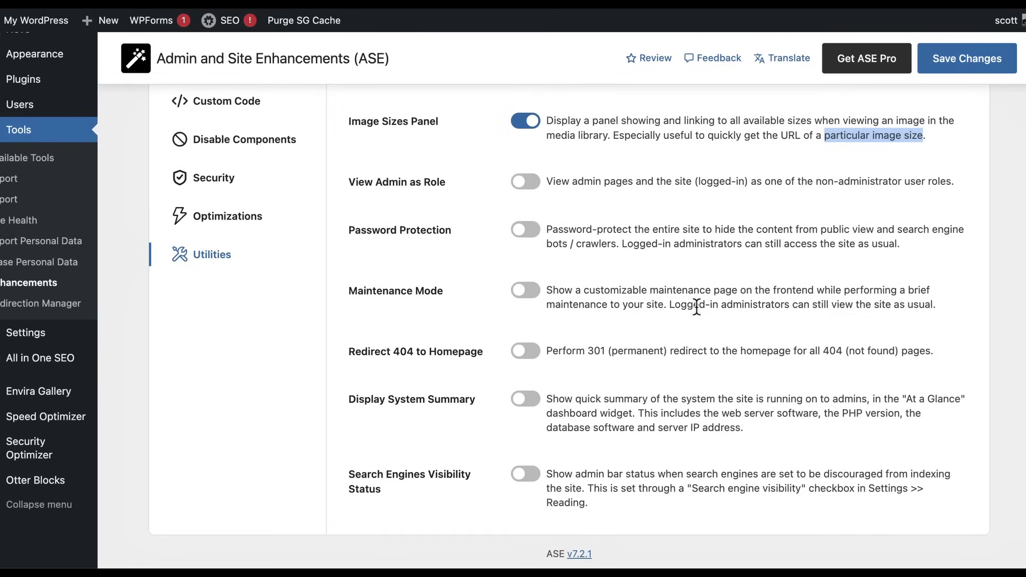
{"action": "left_click", "coordinate": [532, 352]}
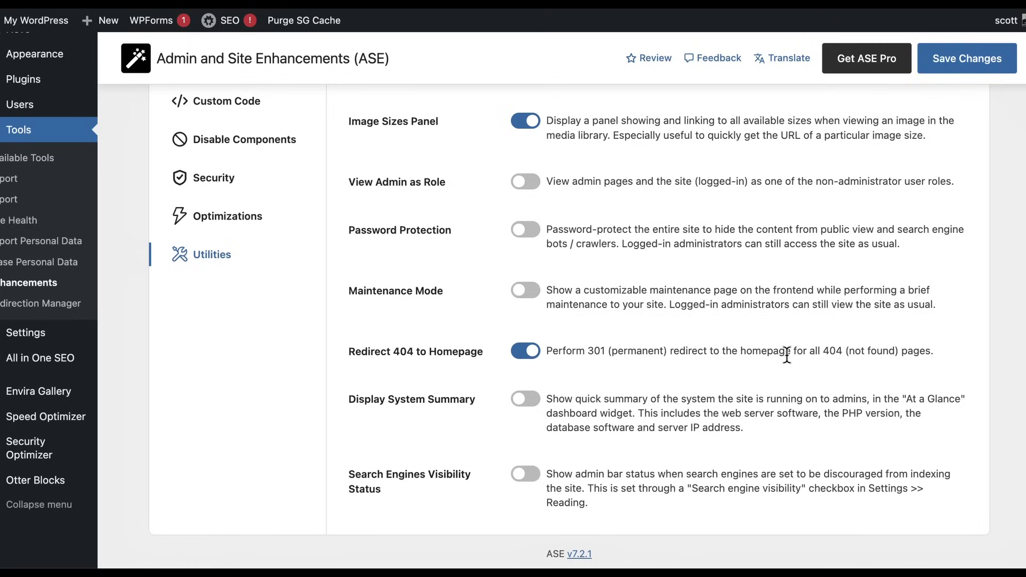
Turn on Display System Summary and save the ASE settings
{"action": "left_click_drag", "start_coordinate": [547, 398], "coordinate": [751, 435]}
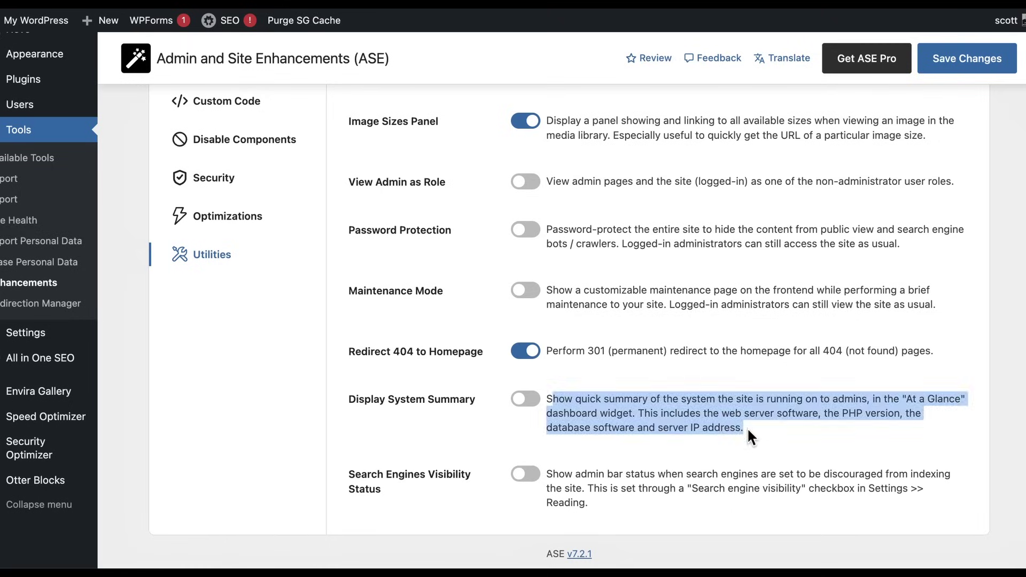
{"action": "left_click", "coordinate": [750, 434]}
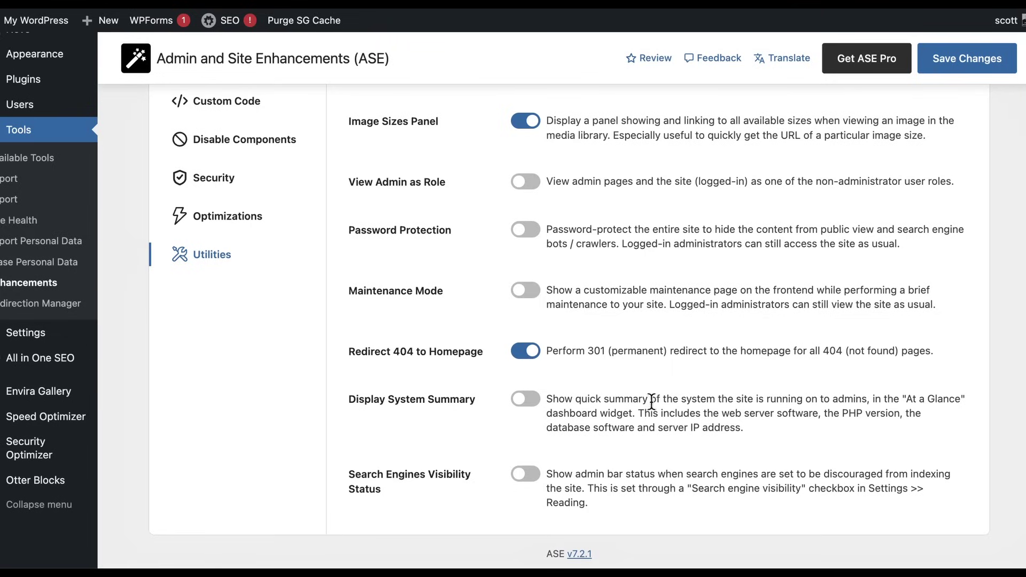
{"action": "left_click", "coordinate": [532, 403]}
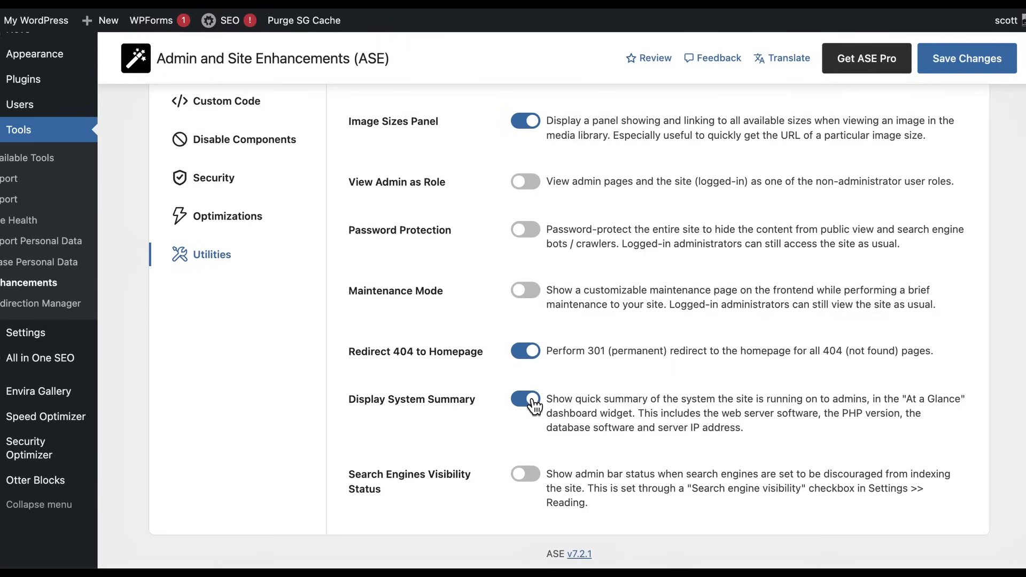
{"action": "left_click", "coordinate": [976, 64]}
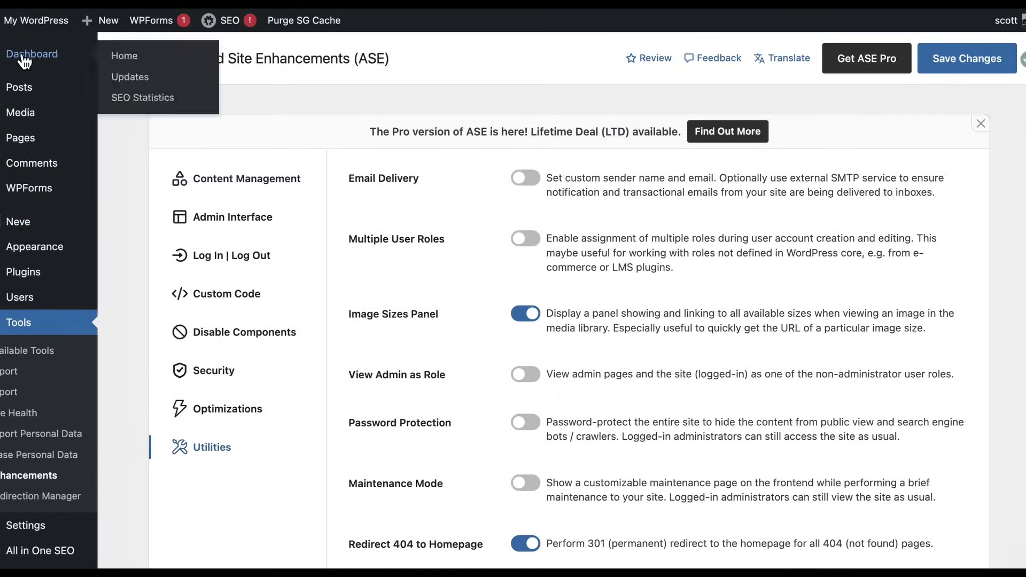
In Admin Interface, uncheck At a Glance under Disable Dashboard Widgets and save
{"action": "left_click", "coordinate": [63, 97]}
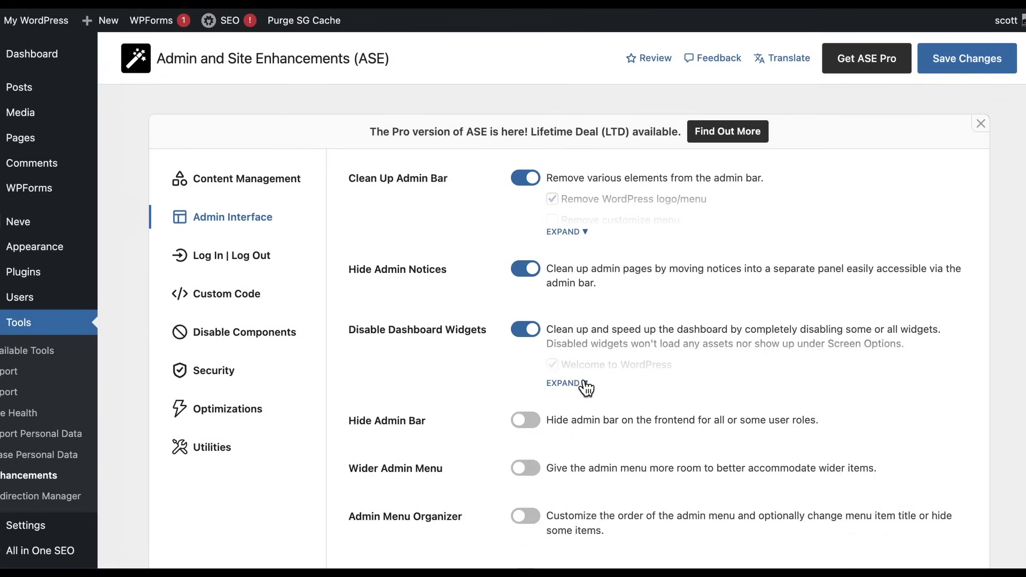
{"action": "left_click", "coordinate": [584, 383]}
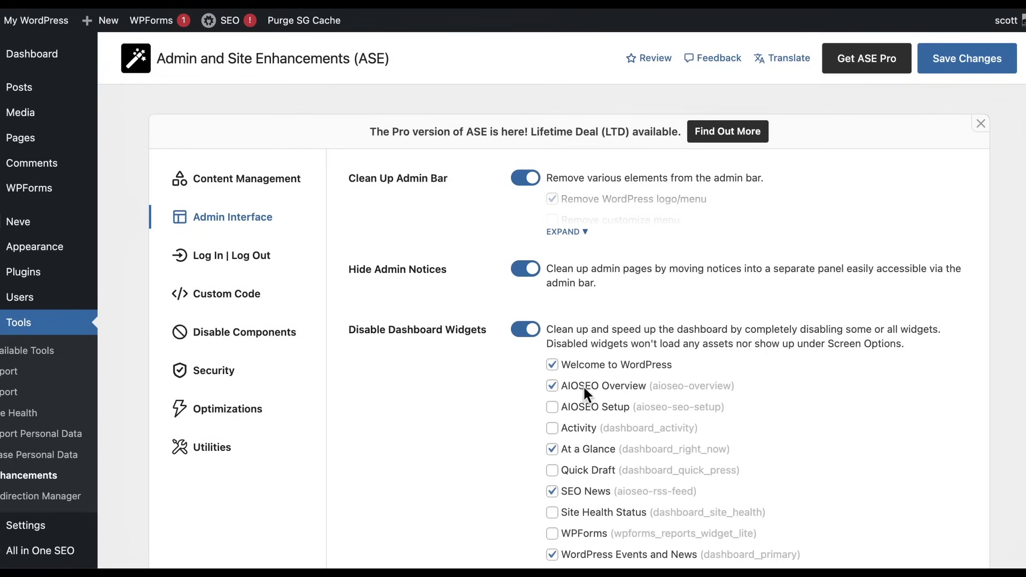
{"action": "scroll", "coordinate": [584, 372], "scroll_direction": "down", "scroll_amount": 1}
{"action": "left_click", "coordinate": [553, 395]}
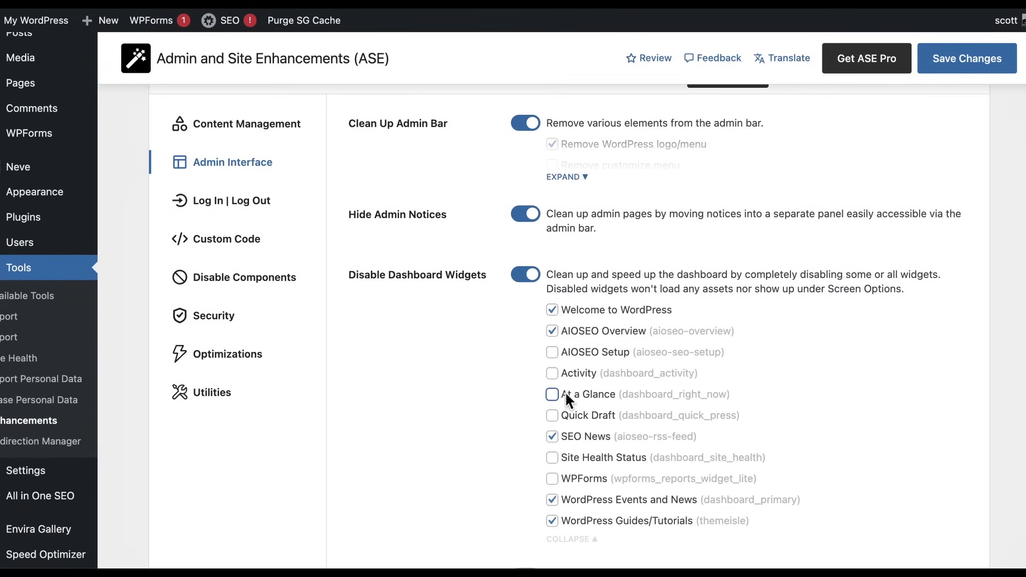
{"action": "left_click", "coordinate": [961, 60]}
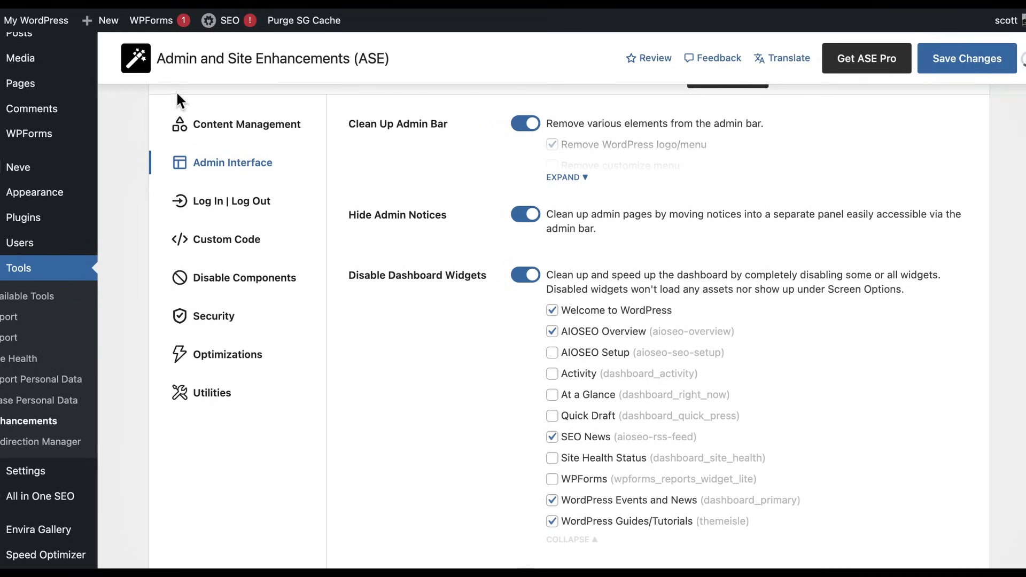
Check the server summary now shown in the Dashboard's At a Glance widget
{"action": "left_click", "coordinate": [32, 53]}
{"action": "scroll", "coordinate": [370, 168], "scroll_direction": "down", "scroll_amount": 5}
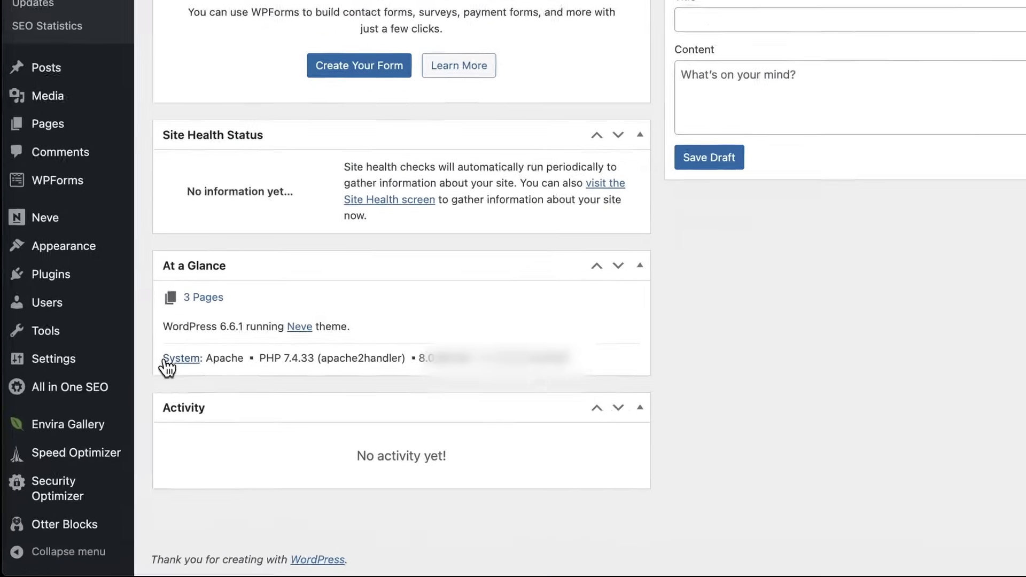
{"action": "left_click_drag", "start_coordinate": [219, 377], "coordinate": [313, 380]}
{"action": "left_click_drag", "start_coordinate": [449, 320], "coordinate": [734, 306]}
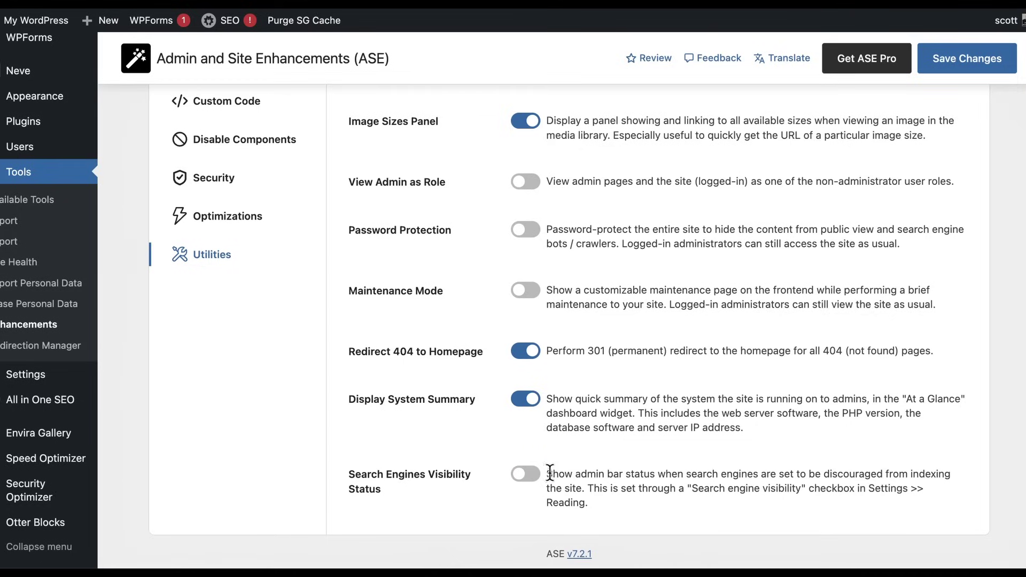
{"action": "left_click_drag", "start_coordinate": [550, 472], "coordinate": [638, 497]}
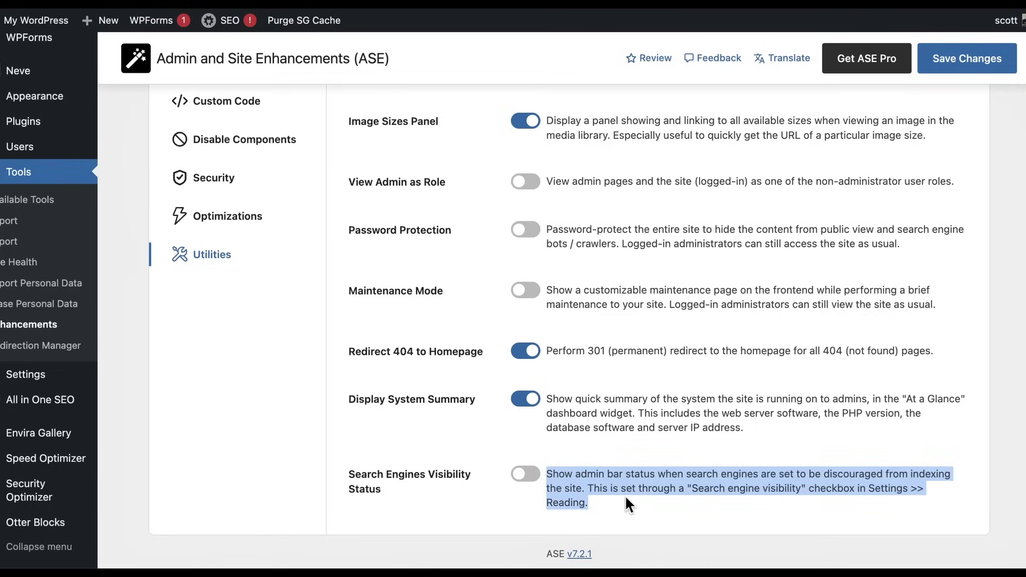
Enable Search Engines Visibility Status, save the settings, and dismiss the ASE review notice
{"action": "left_click", "coordinate": [525, 474]}
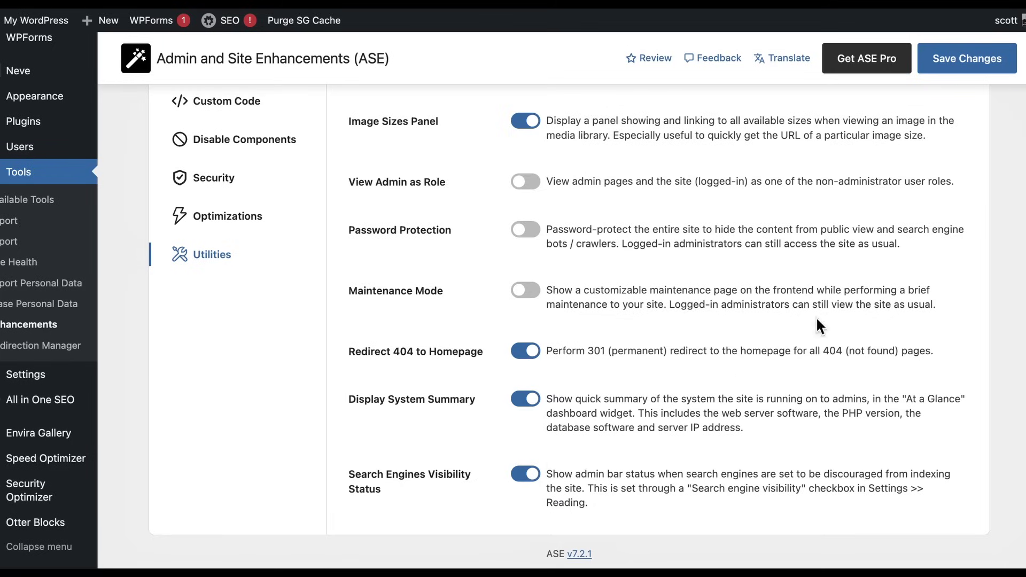
{"action": "left_click", "coordinate": [960, 68]}
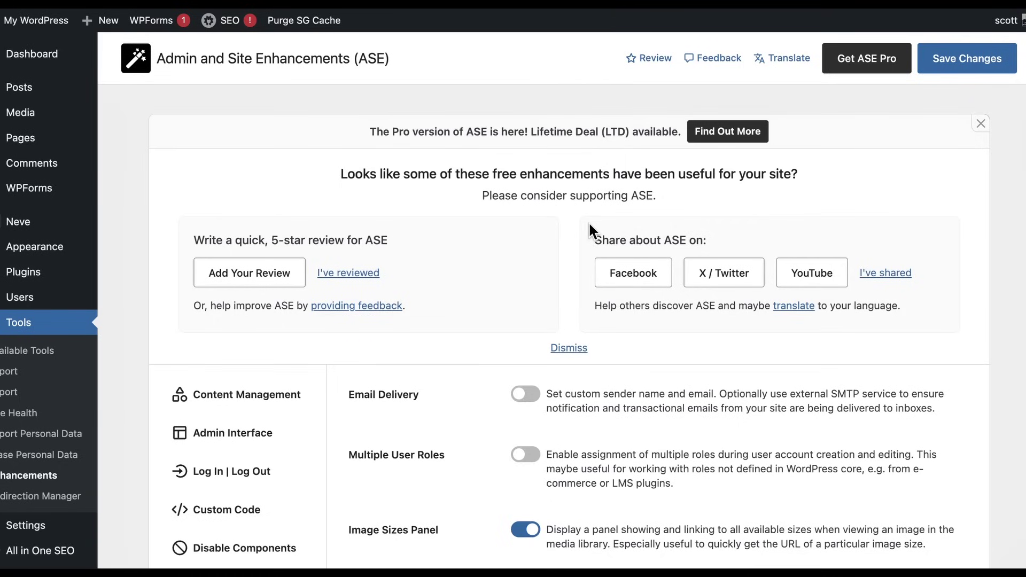
{"action": "left_click", "coordinate": [570, 350]}
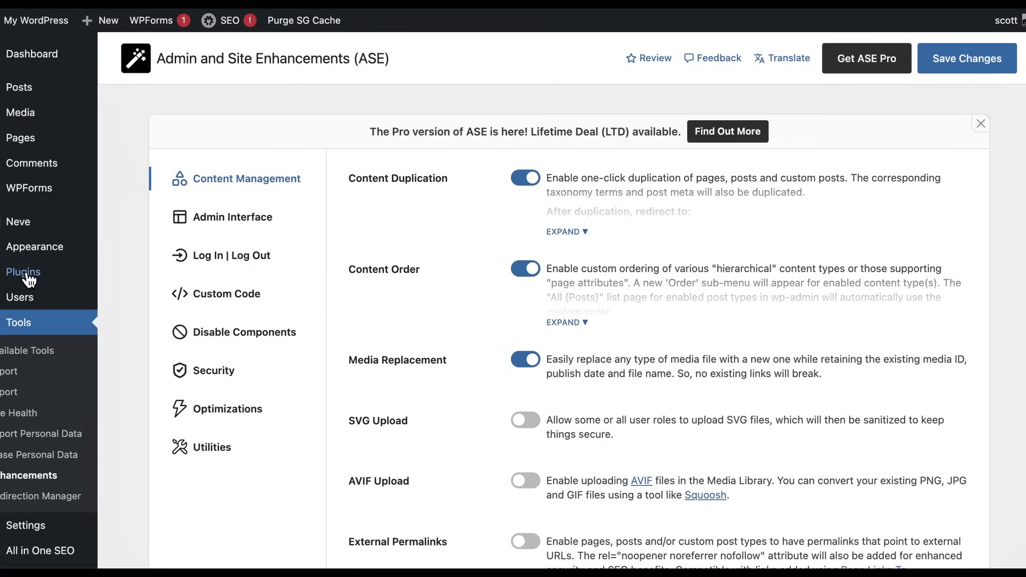
Upload and install admin-site-enhancements-pro-latest.zip through Add New Plugin, then try activating it
{"action": "mouse_move", "coordinate": [28, 279]}
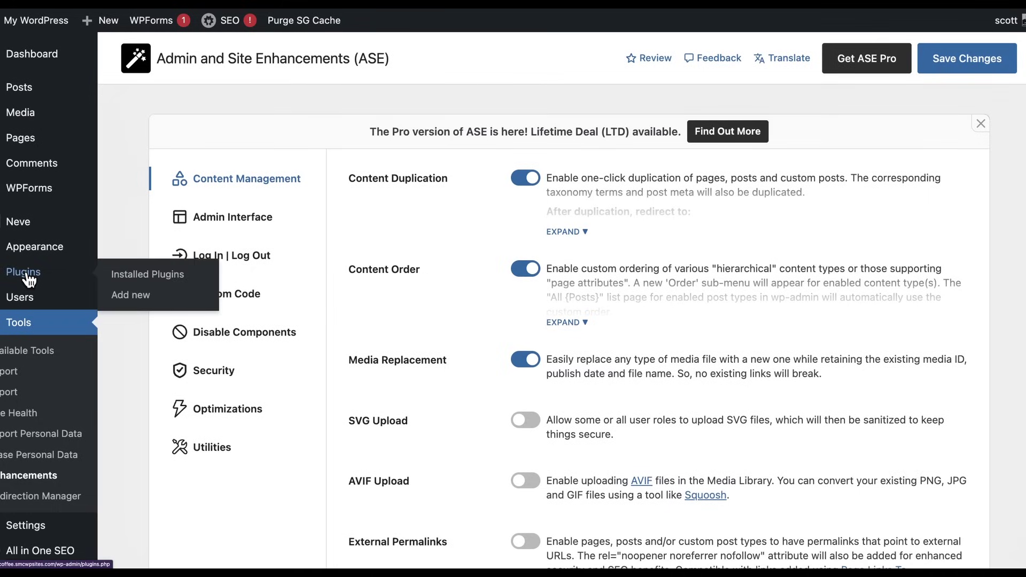
{"action": "left_click", "coordinate": [132, 276]}
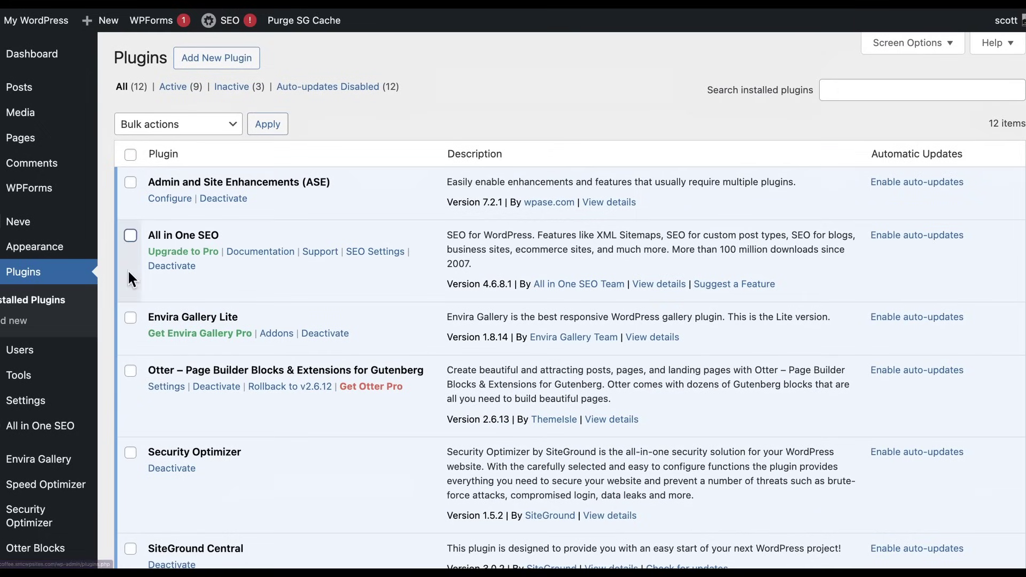
{"action": "left_click", "coordinate": [210, 62]}
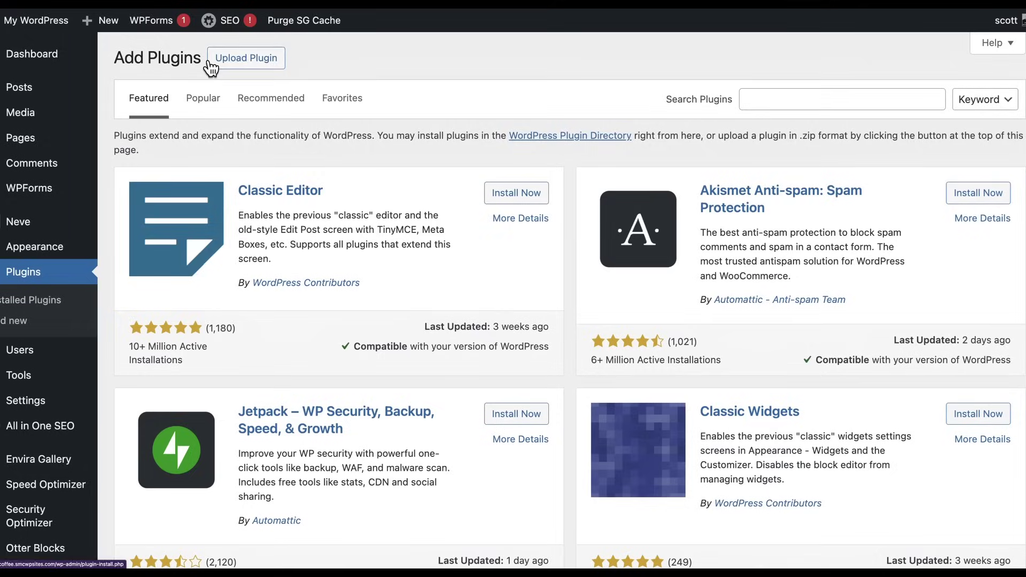
{"action": "left_click", "coordinate": [242, 65]}
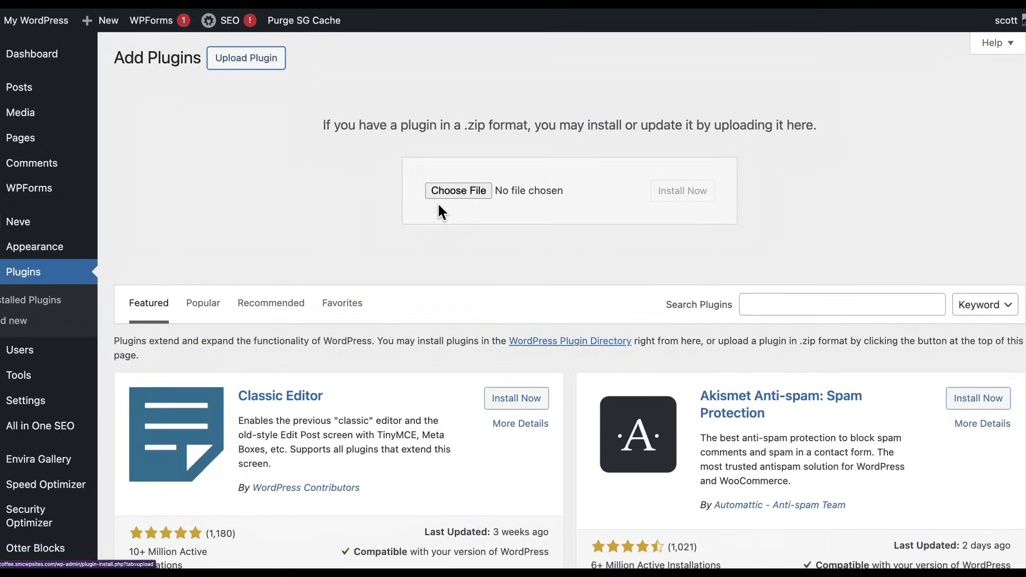
{"action": "left_click", "coordinate": [467, 191]}
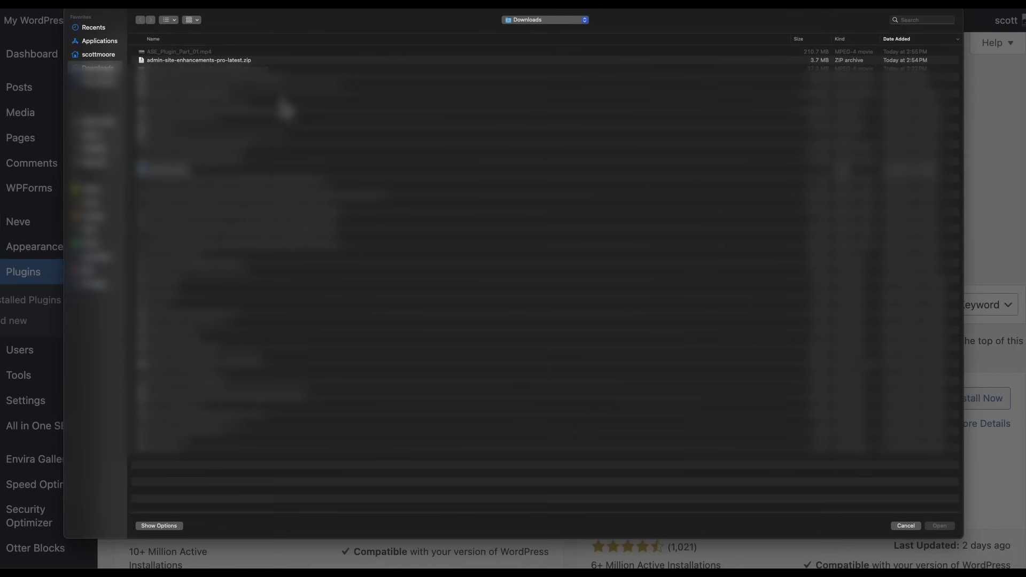
{"action": "double_click", "coordinate": [198, 60]}
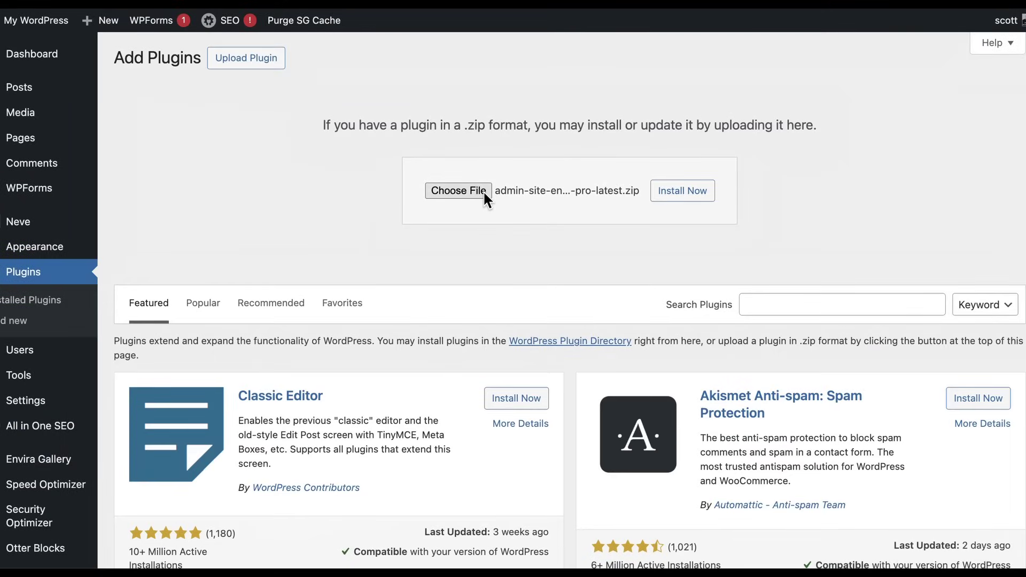
{"action": "left_click", "coordinate": [676, 204]}
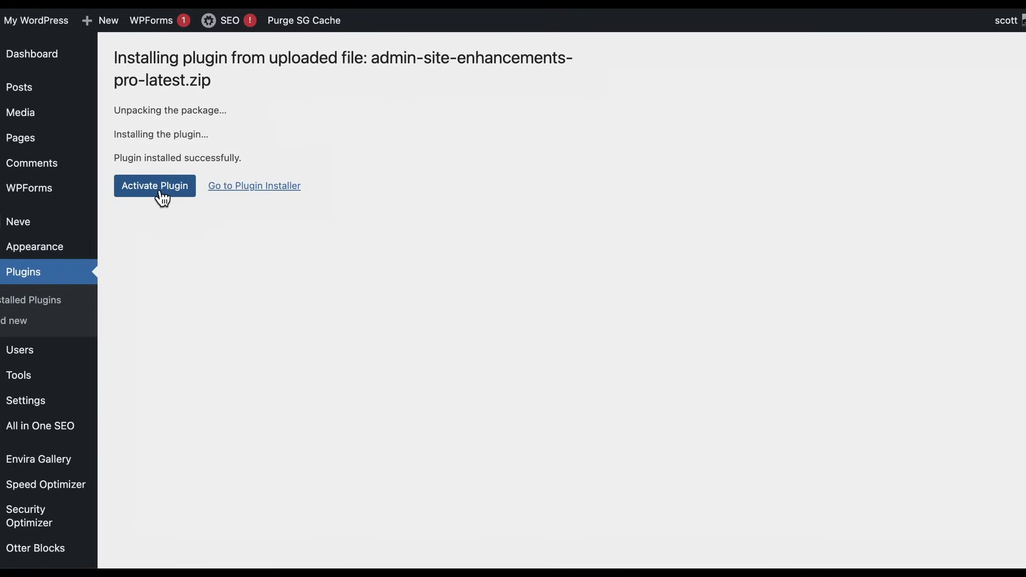
{"action": "left_click", "coordinate": [161, 196]}
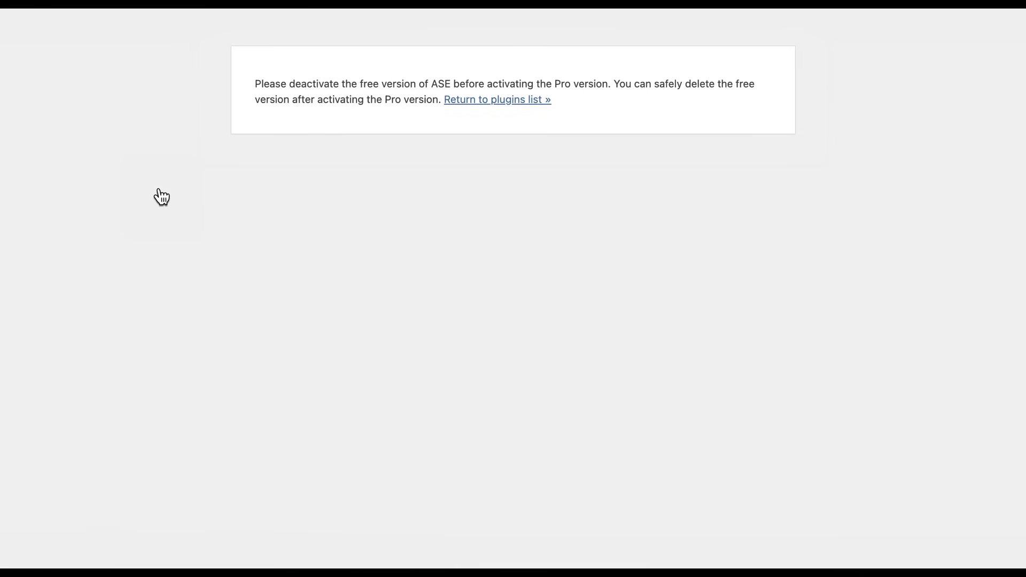
Deactivate the free ASE, activate ASE Pro, then paste and submit its license key
{"action": "left_click", "coordinate": [489, 99]}
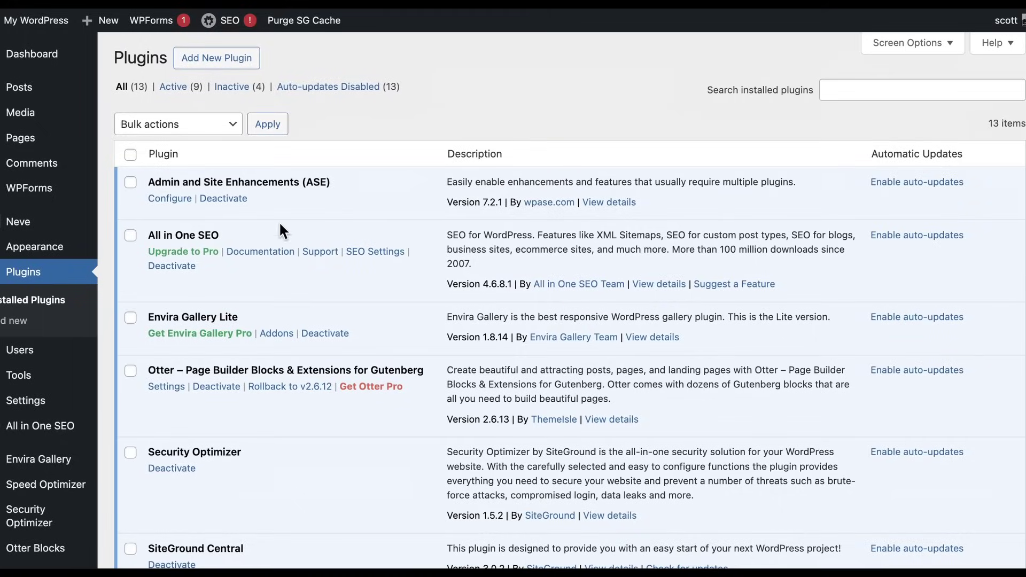
{"action": "left_click", "coordinate": [223, 198]}
{"action": "left_click", "coordinate": [160, 296]}
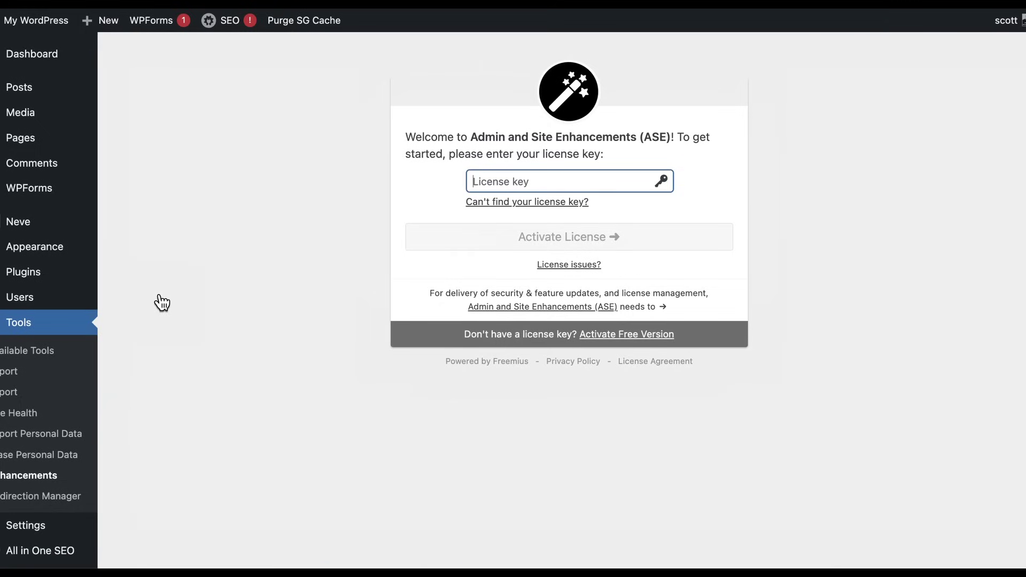
{"action": "key", "text": "ctrl+v"}
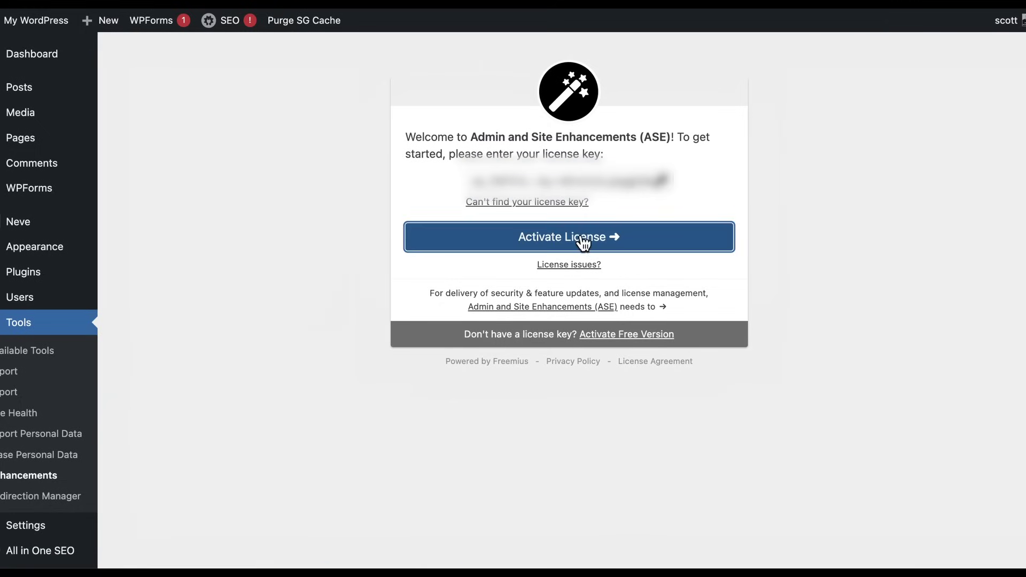
{"action": "left_click", "coordinate": [584, 240]}
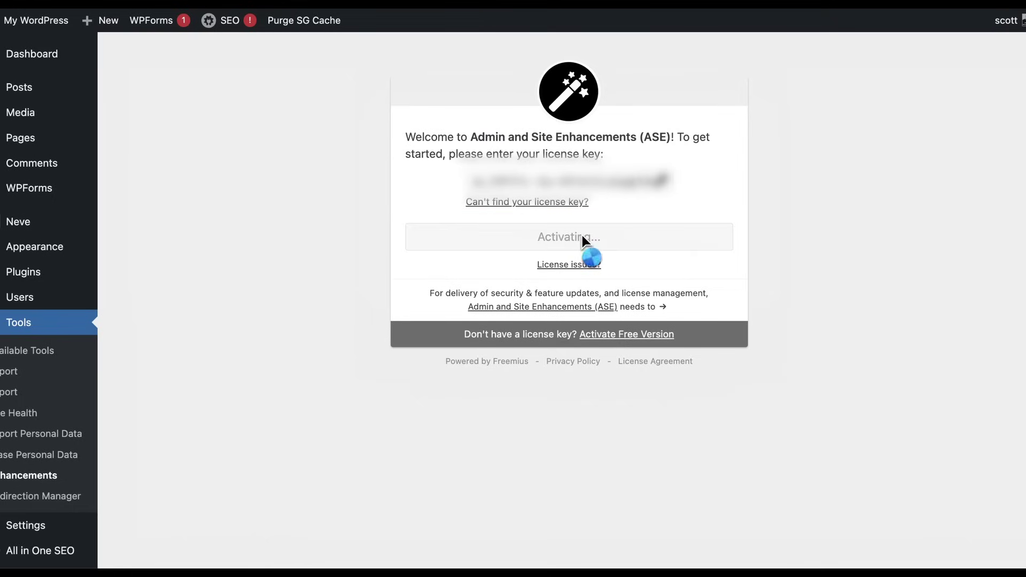